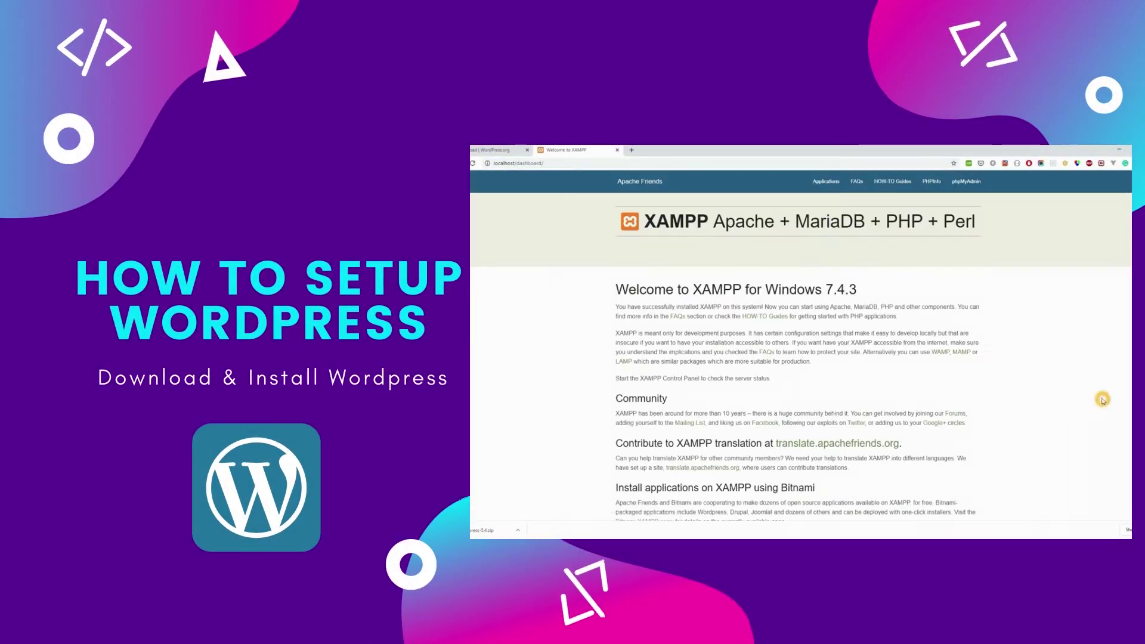
Step: Open a new Chrome tab on the Google search page
left_click(647, 181)
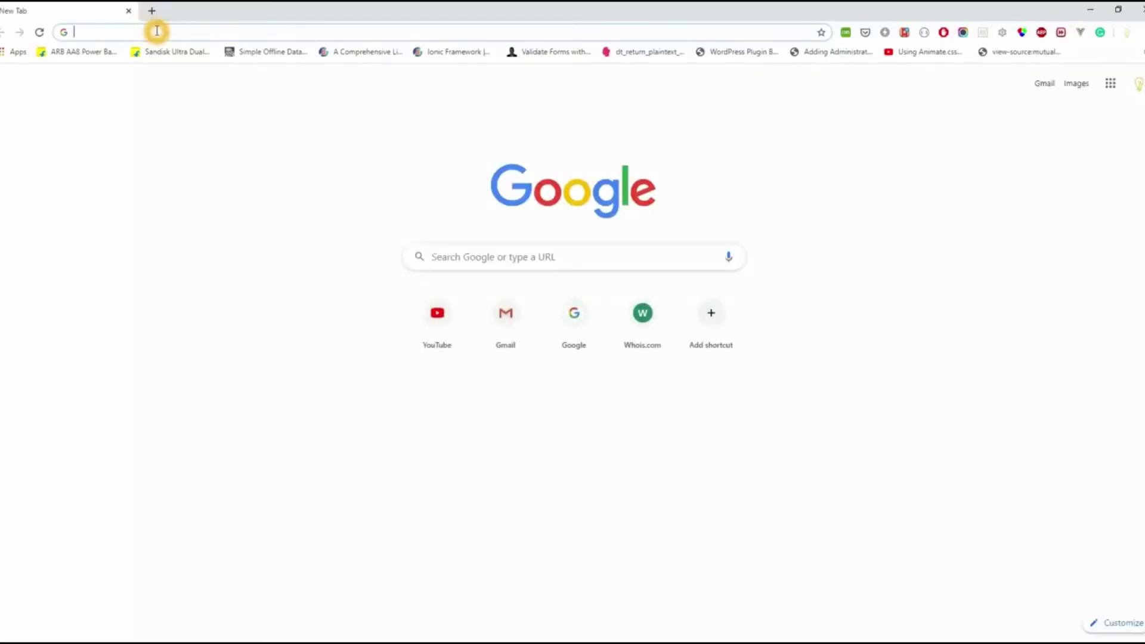
Step: Search 'download wordpress' and download the WordPress 5.4 zip from wordpress.org
type("downlaod wordpress")
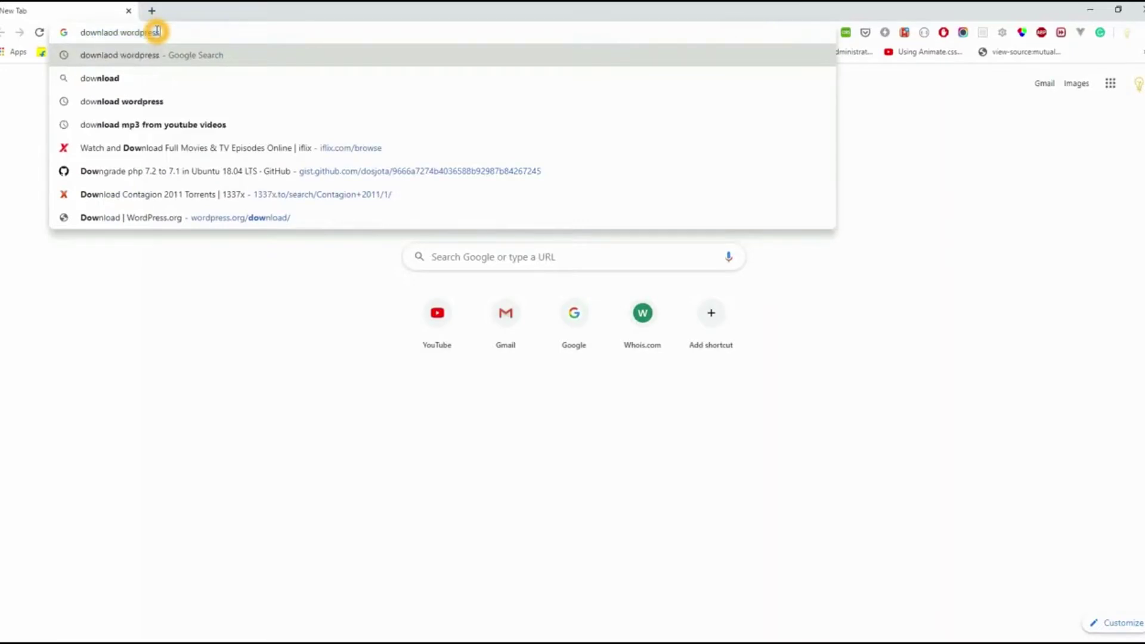
key("Return")
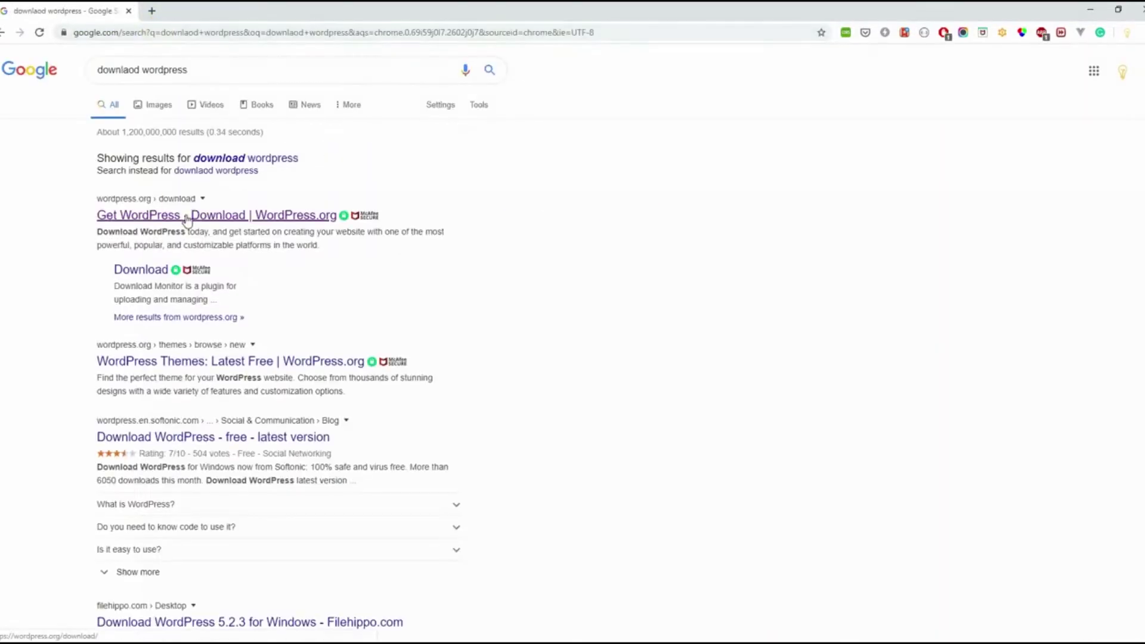
left_click(187, 219)
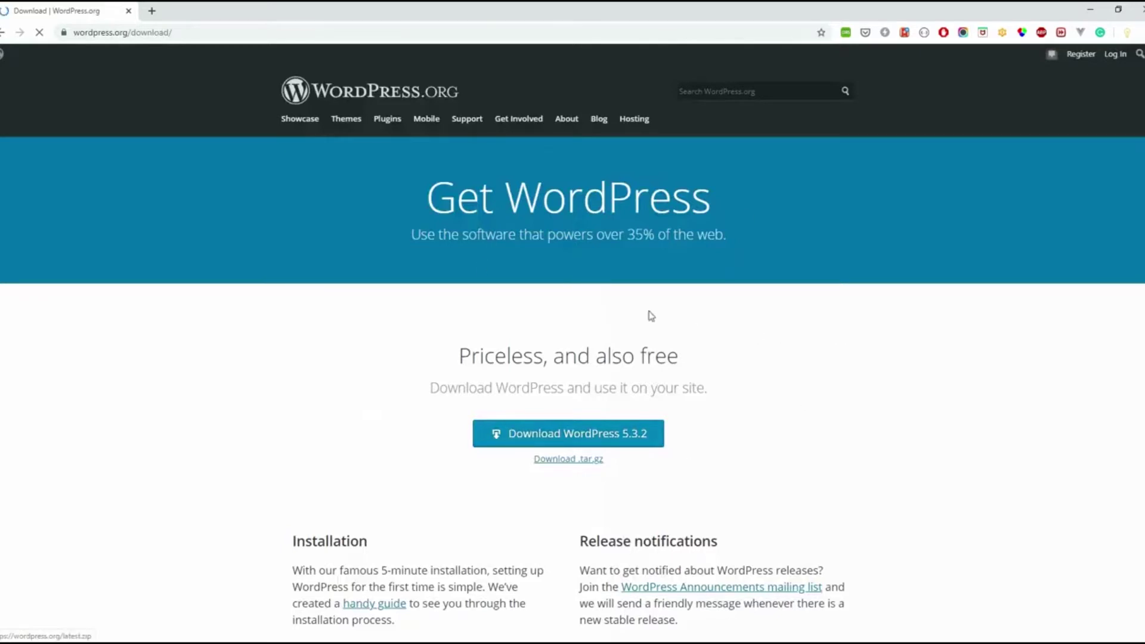
left_click(642, 442)
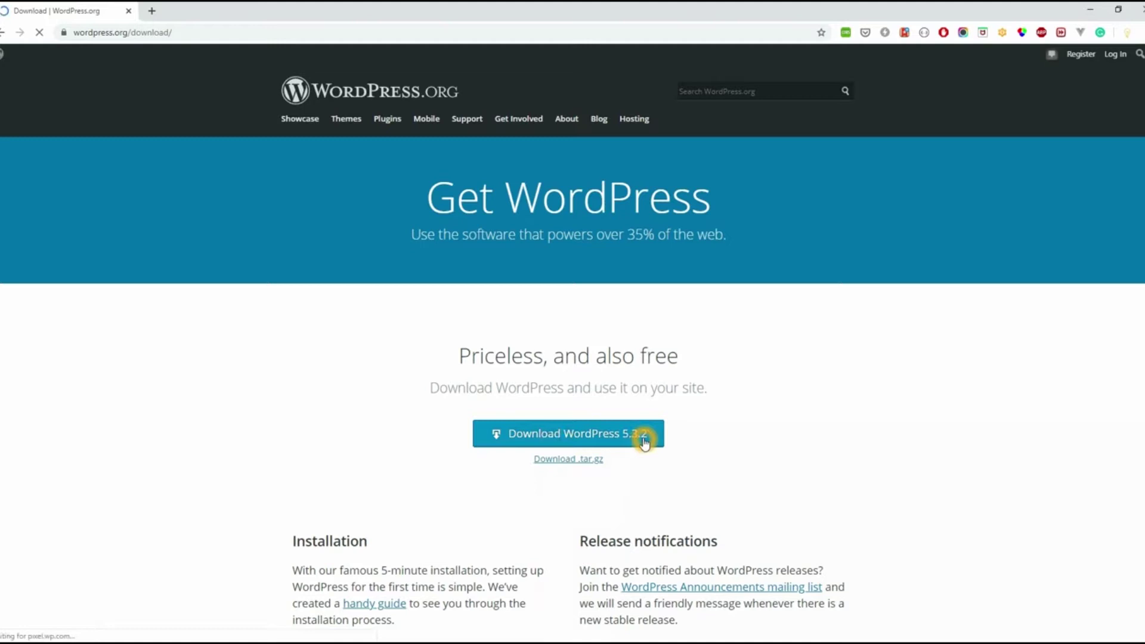
Step: Show the downloaded wordpress-5.4.zip in its folder in File Explorer
left_click(72, 628)
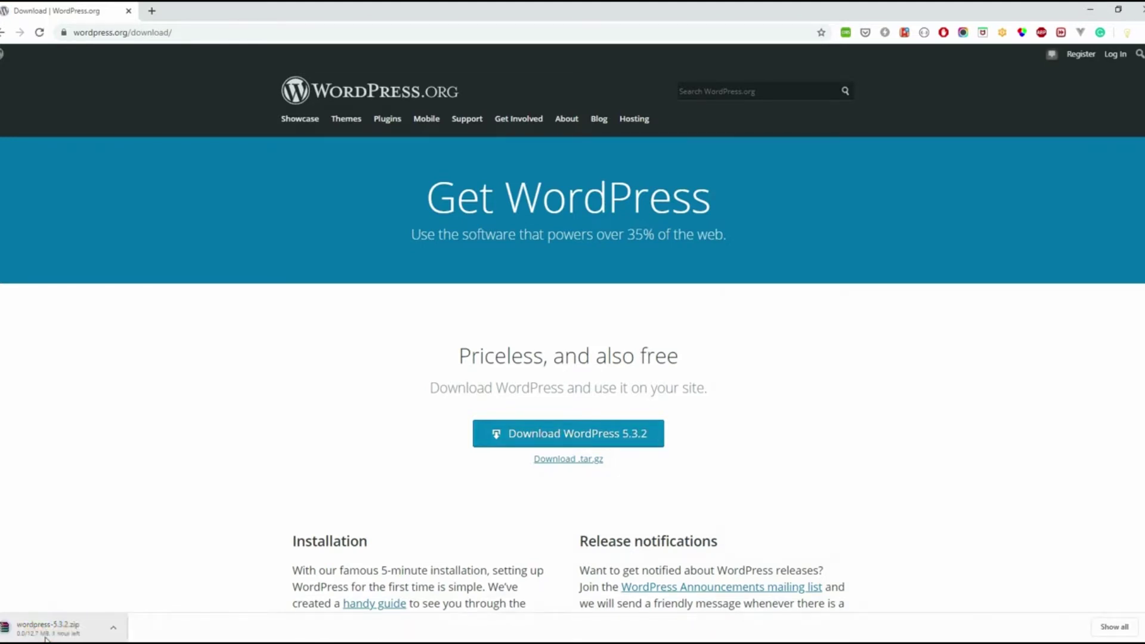
left_click(116, 629)
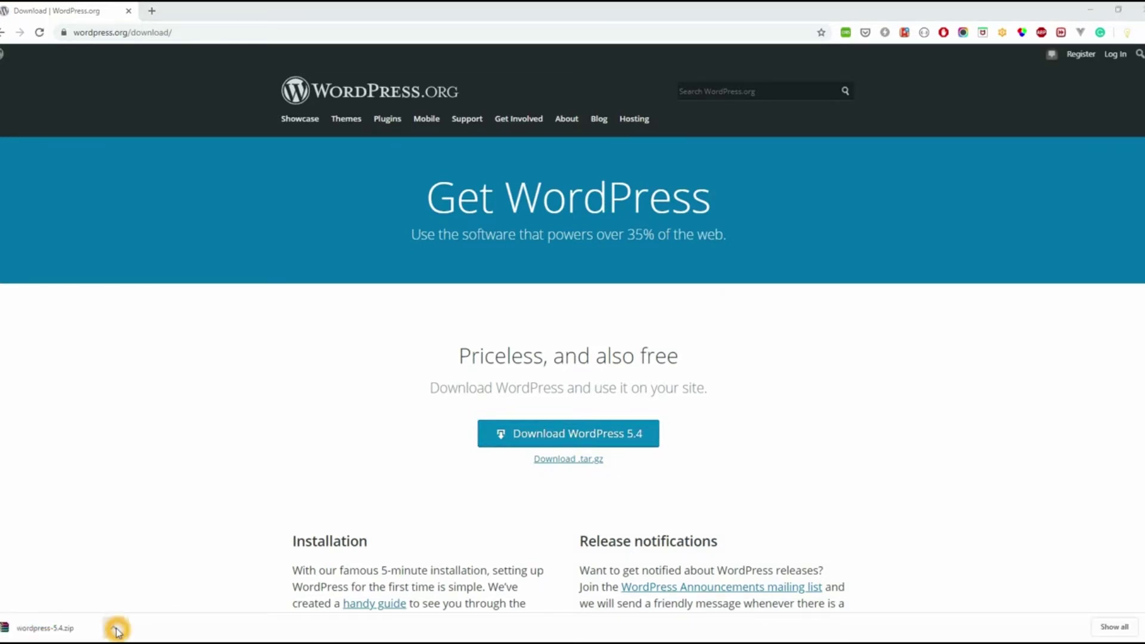
right_click(63, 623)
left_click(99, 592)
Step: Extract wordpress-5.4.zip in htdocs into a wordpress-5.4 folder
key("alt+Up")
key("alt+Up")
key("alt+Up")
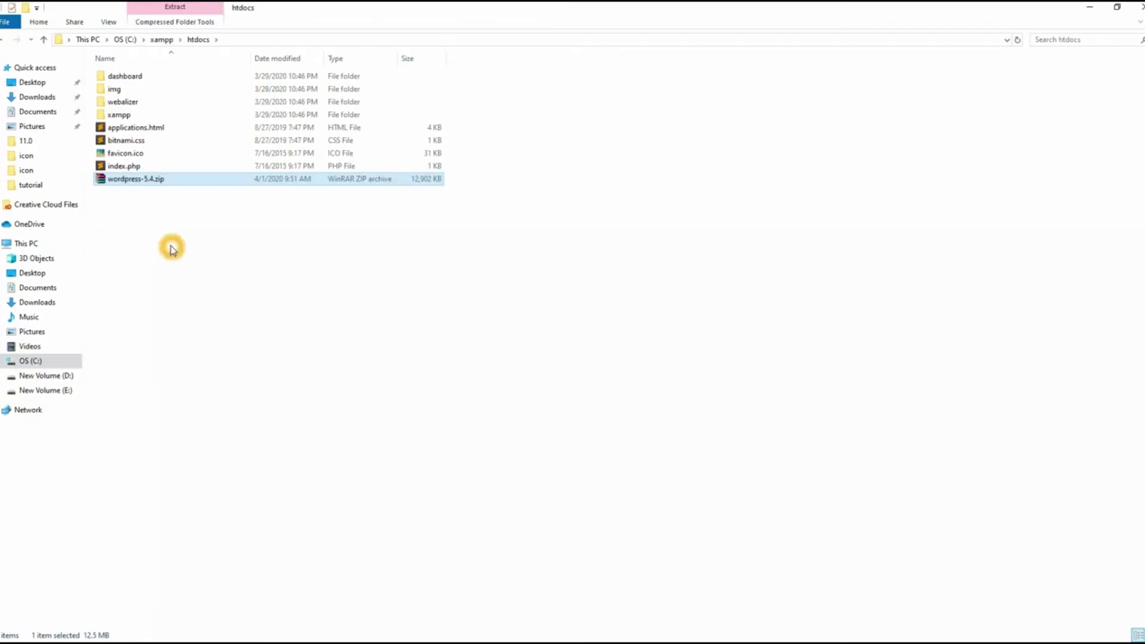
left_click(143, 201)
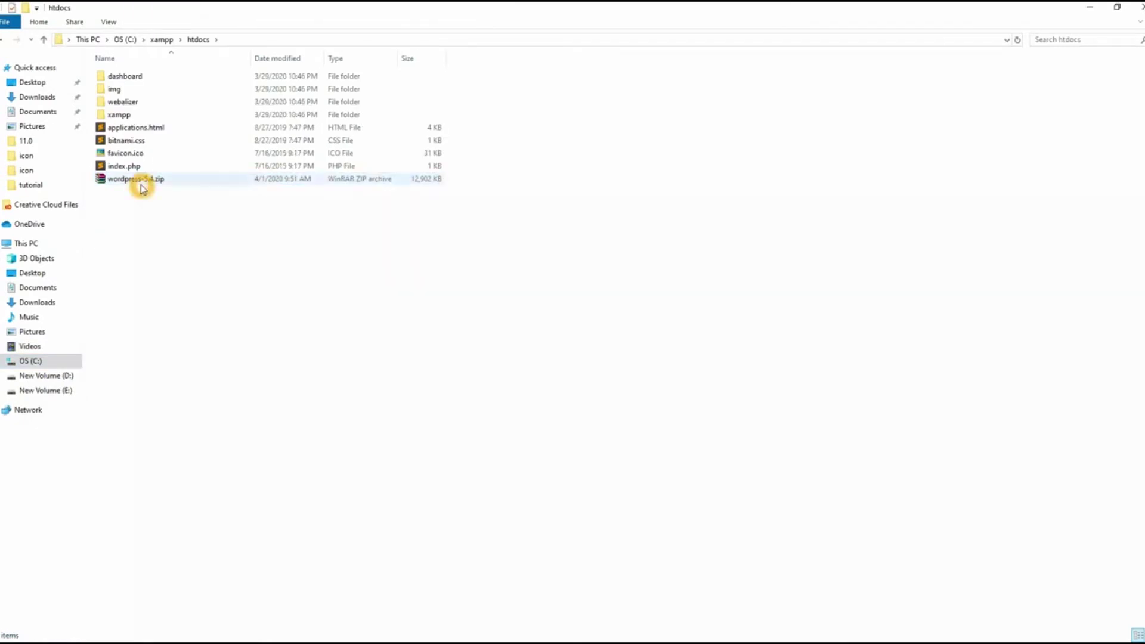
left_click(136, 180)
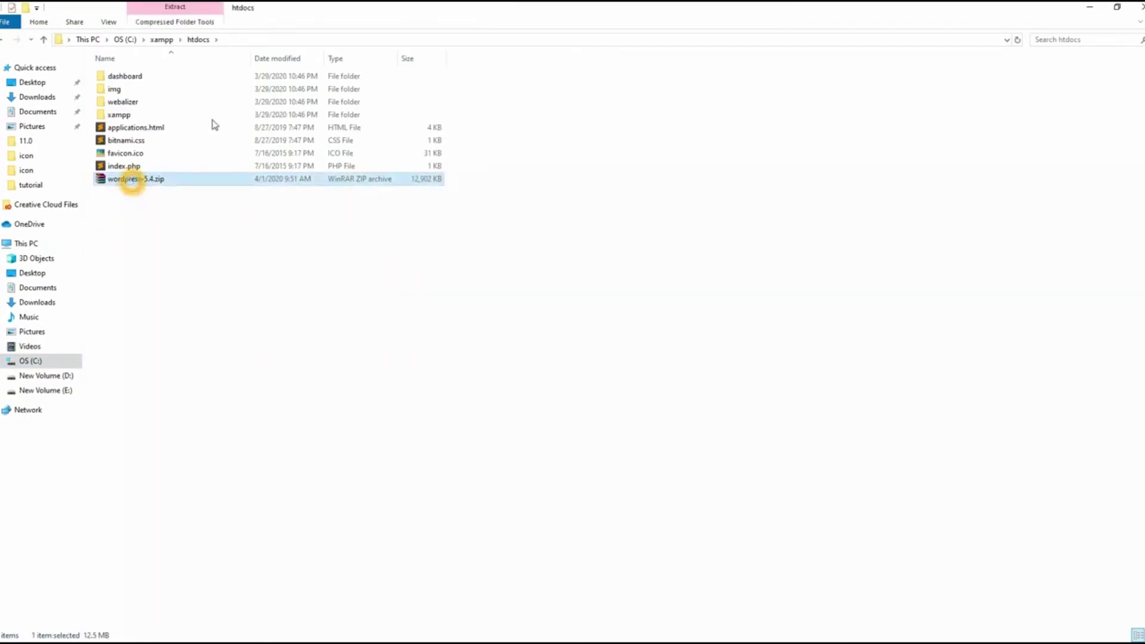
right_click(137, 180)
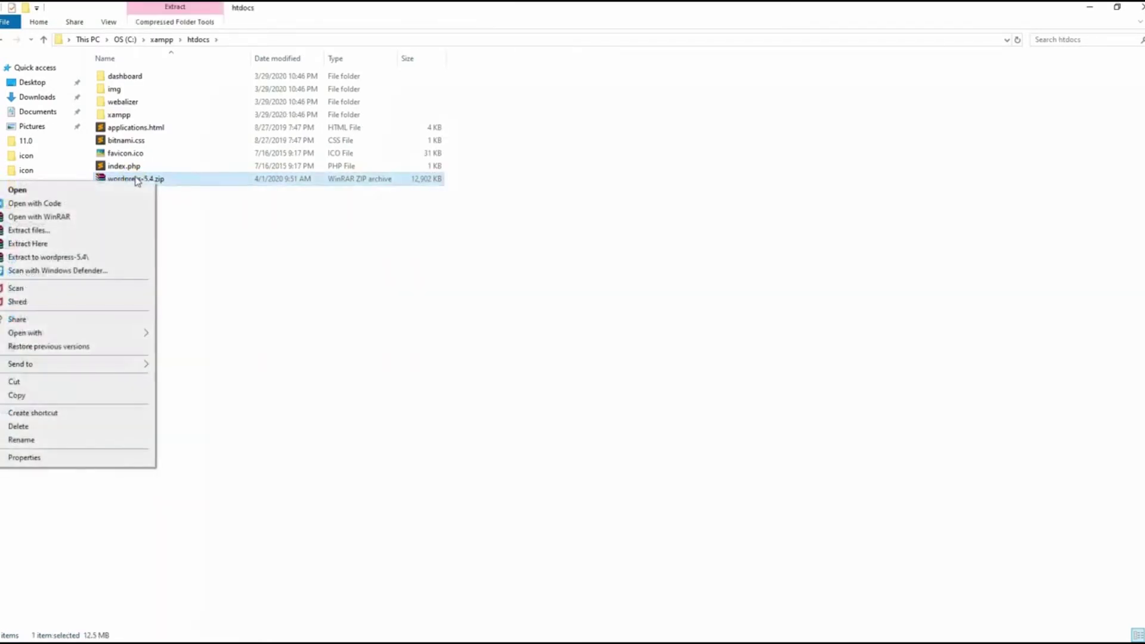
left_click(97, 257)
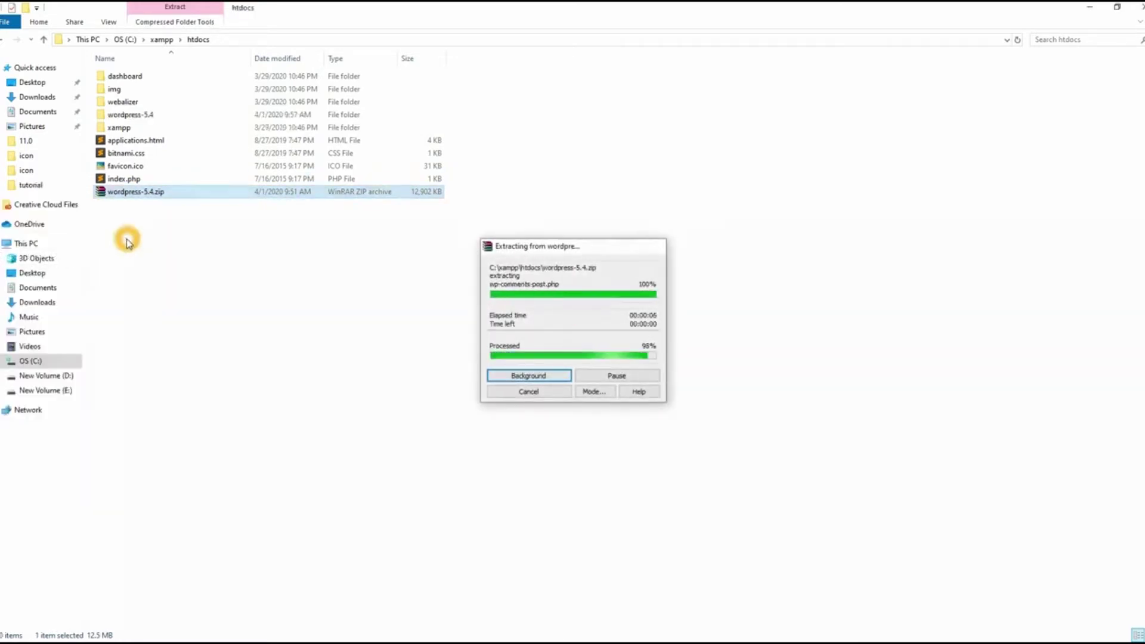
Step: Copy all 19 files from the inner wordpress folder to move them up a level
double_click(146, 115)
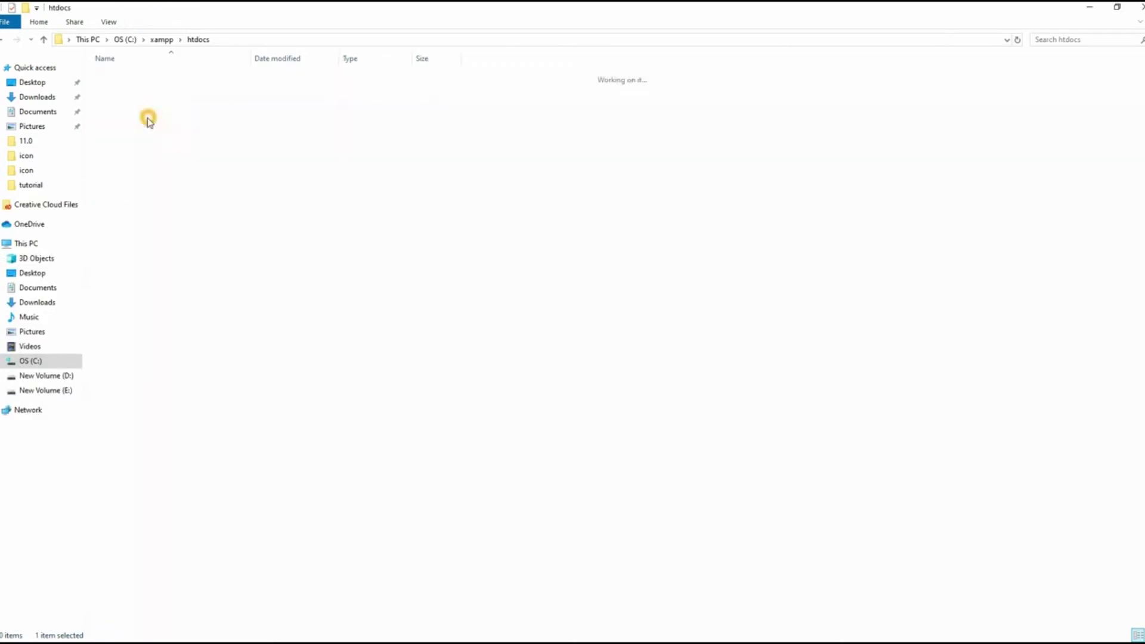
left_click(121, 77)
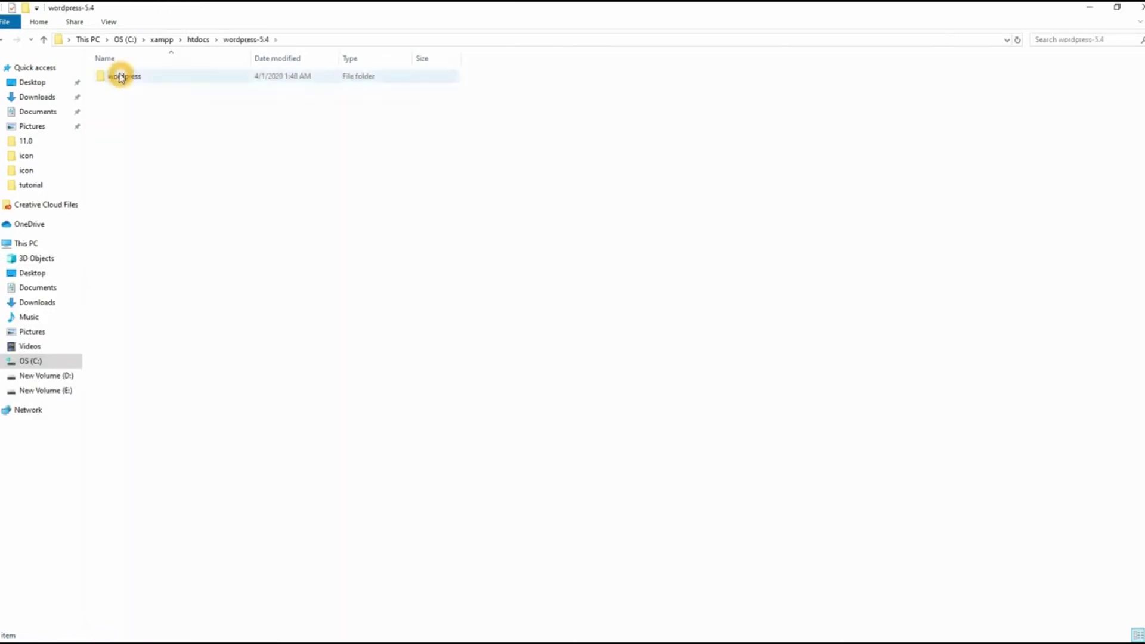
double_click(119, 78)
key("ctrl+a")
key("ctrl+c")
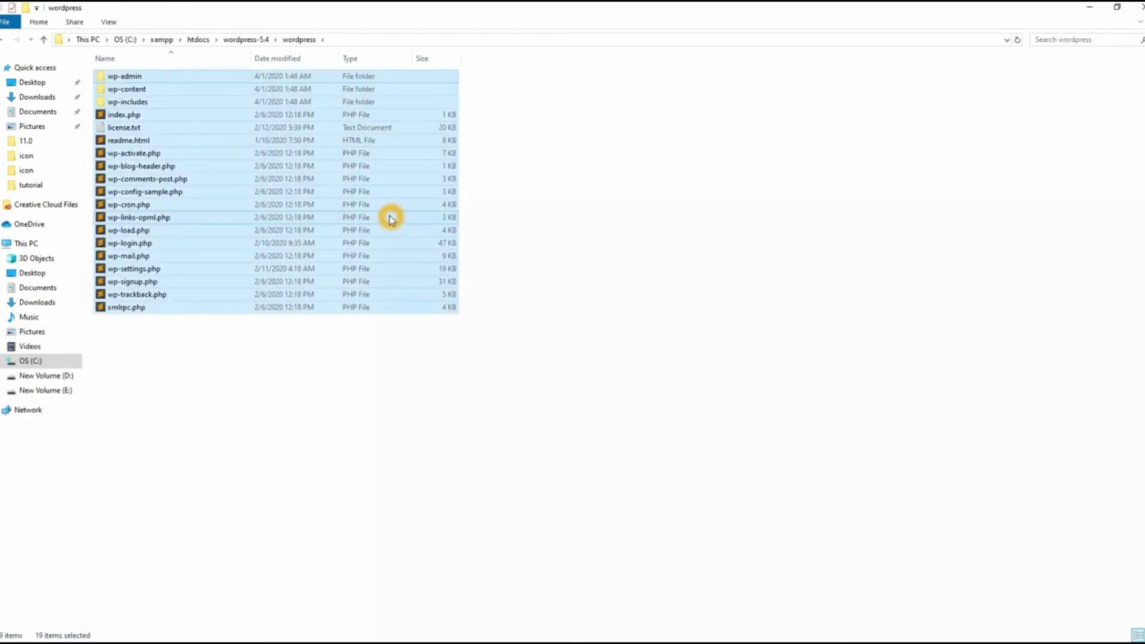
left_click(245, 40)
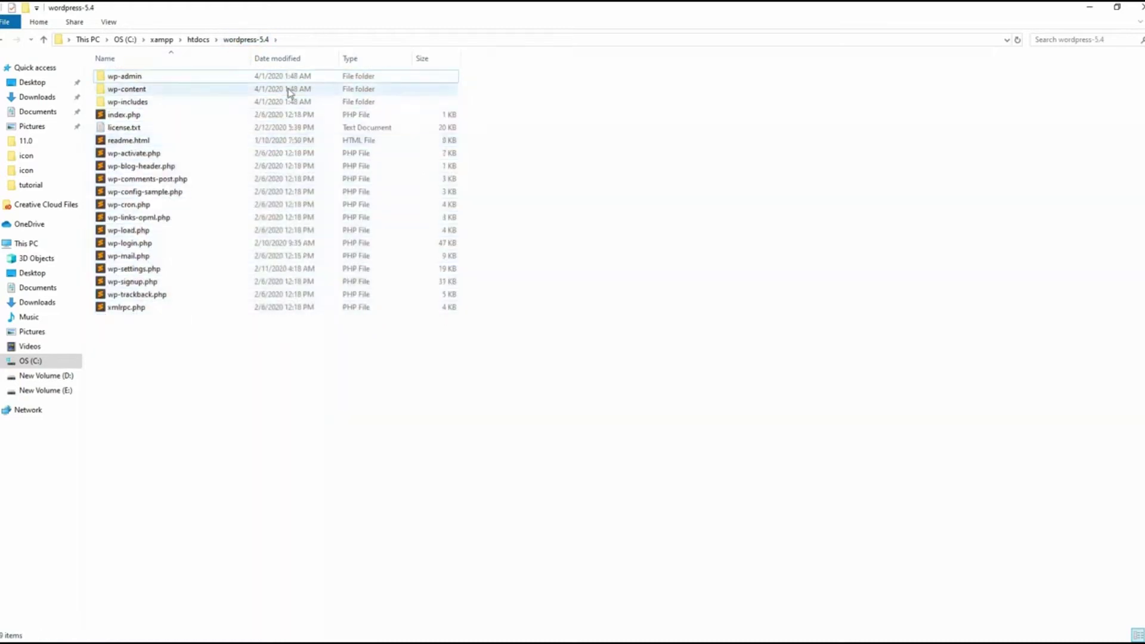
Step: Rename the project folder to test-project and go to the C:\xampp folder
type("test")
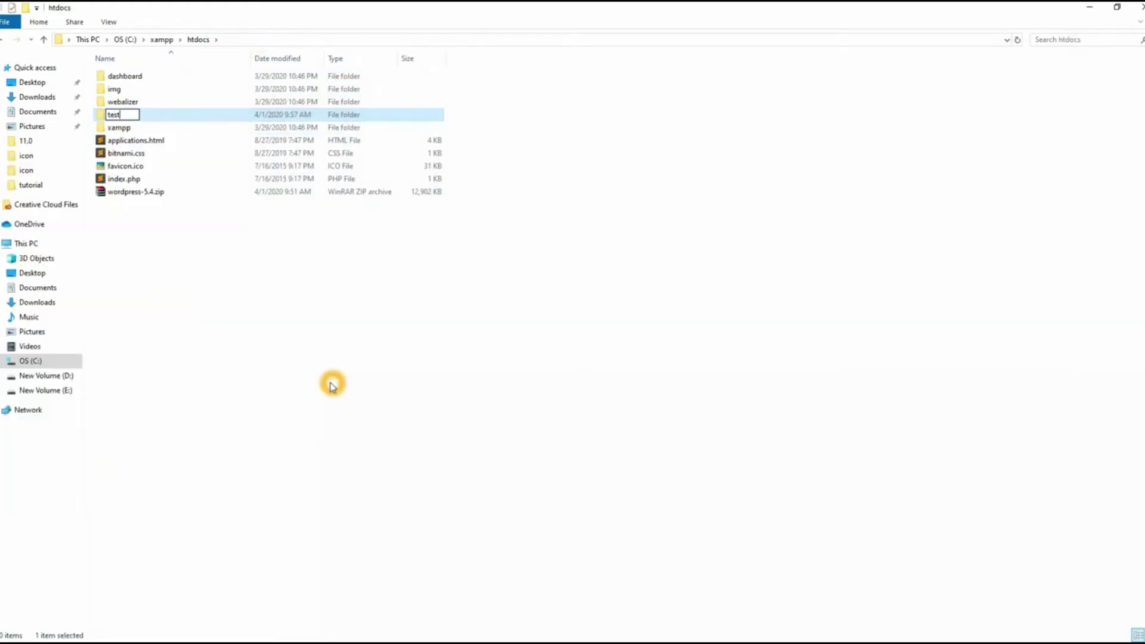
type(" project")
key("Return")
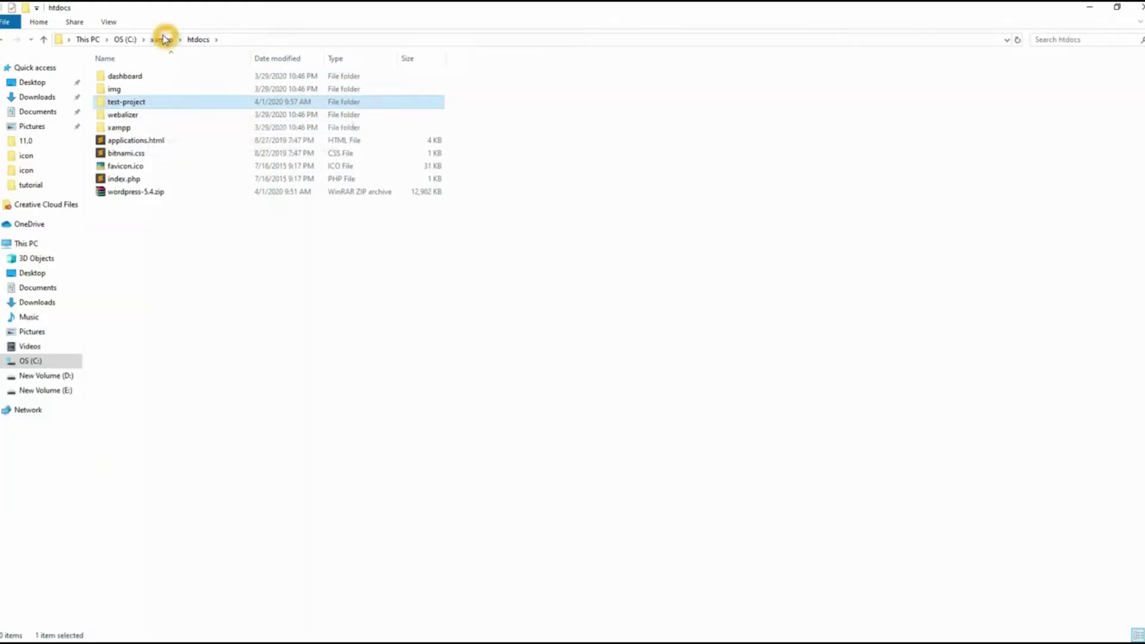
left_click(161, 39)
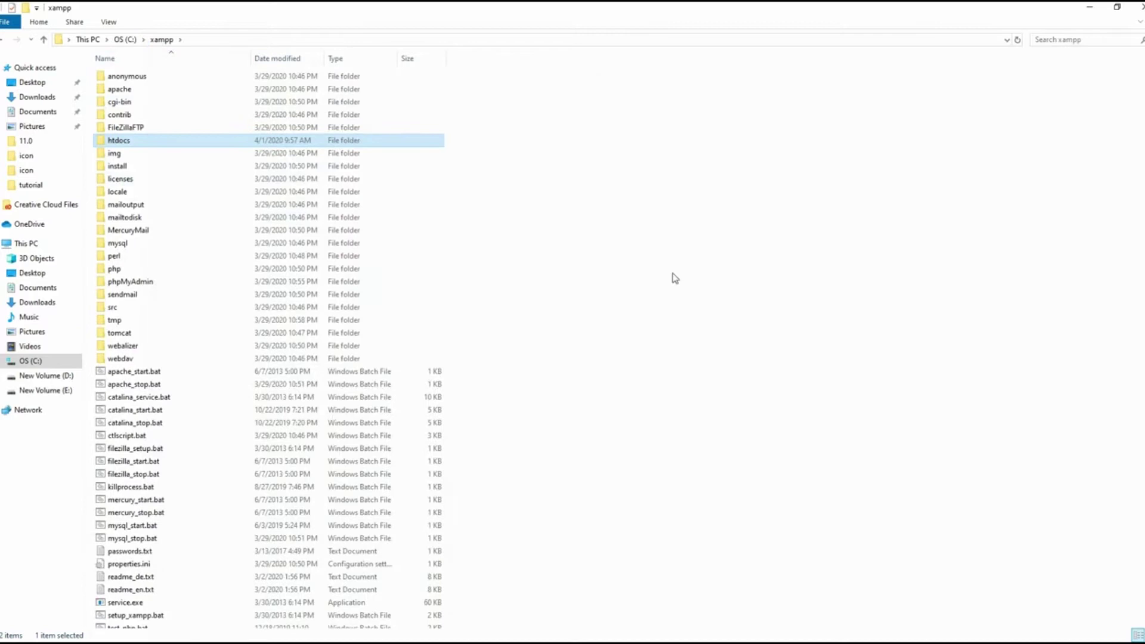
scroll(159, 600, "down", 3)
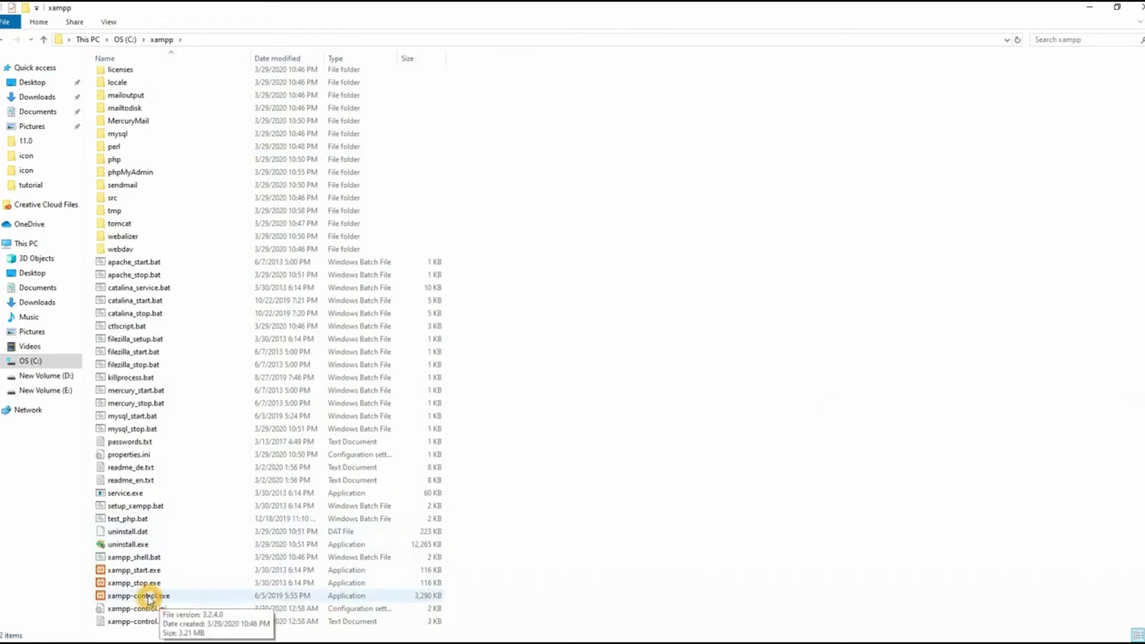
Step: Launch xampp-control.exe and start the Apache and MySQL services
left_click(154, 598)
double_click(154, 596)
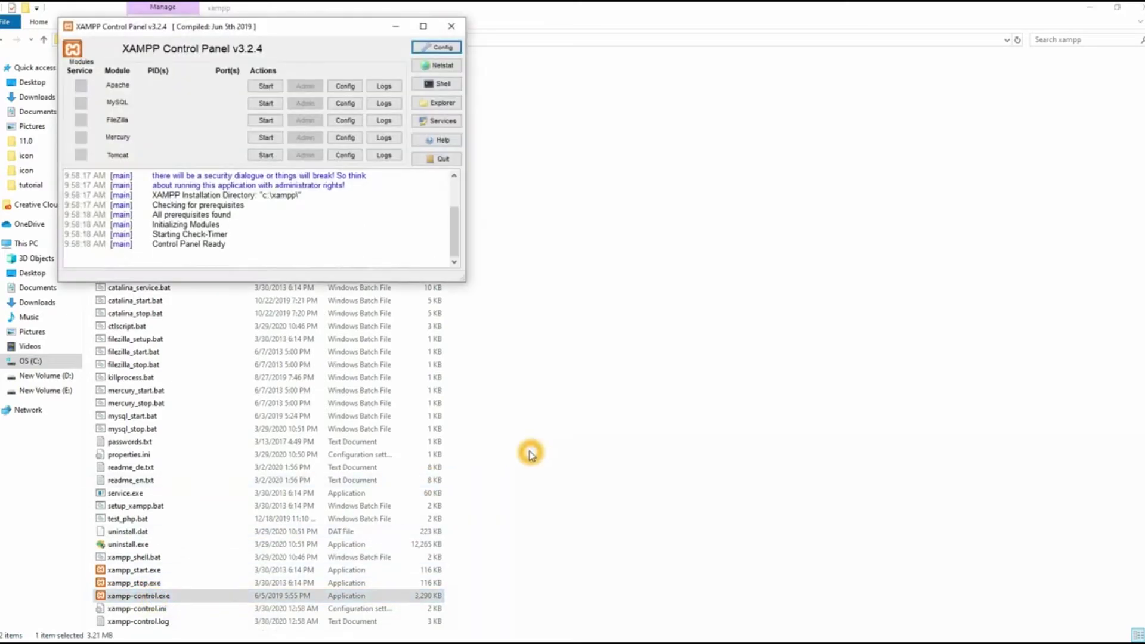
left_click_drag(306, 27, 560, 172)
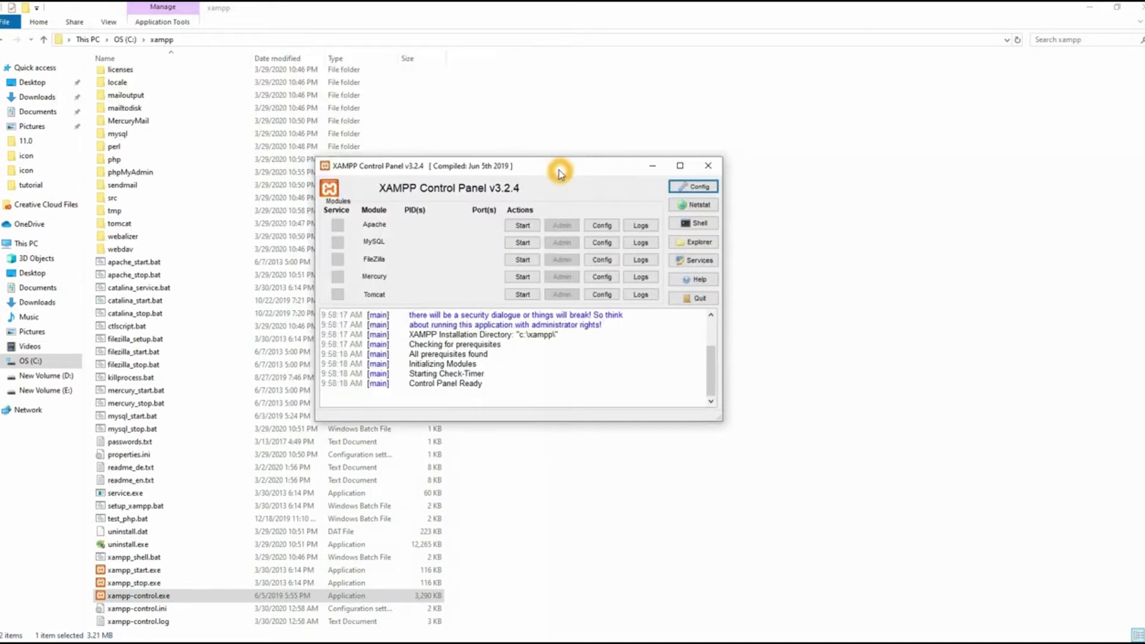
left_click(522, 226)
left_click(522, 243)
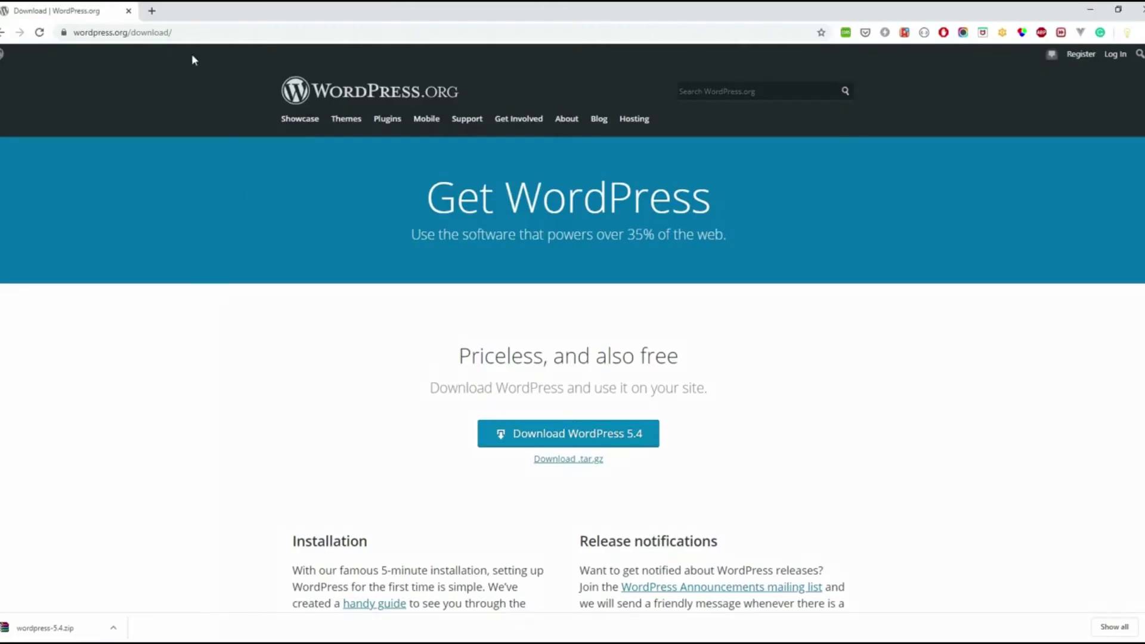
Step: Load localhost/test-project in a new tab and continue the WordPress setup in English
left_click(152, 11)
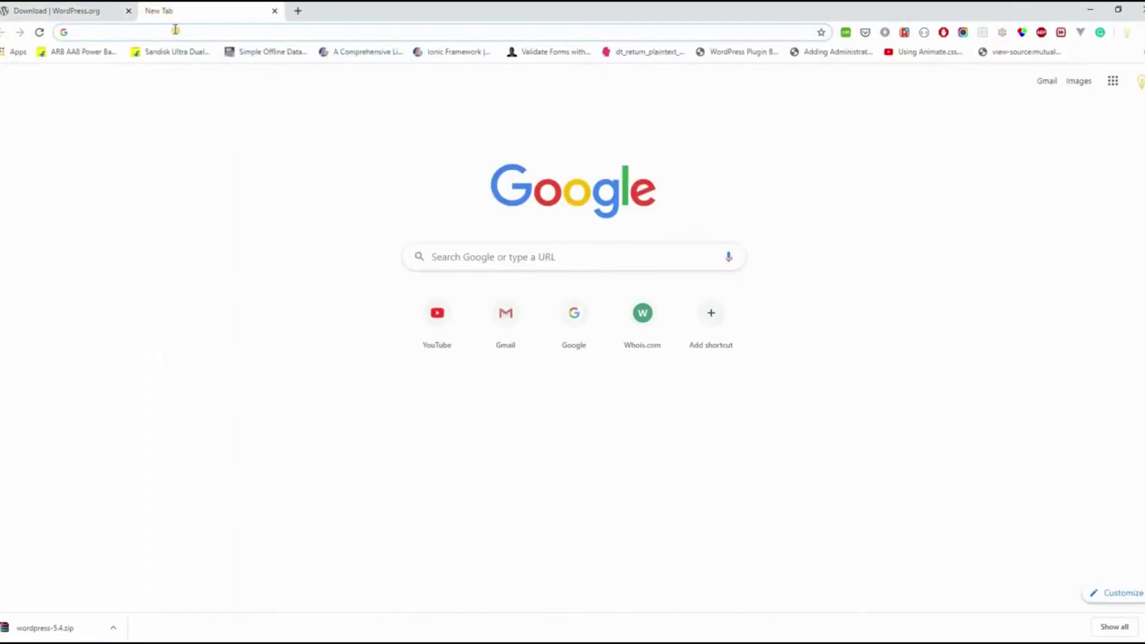
type("localhost:8100")
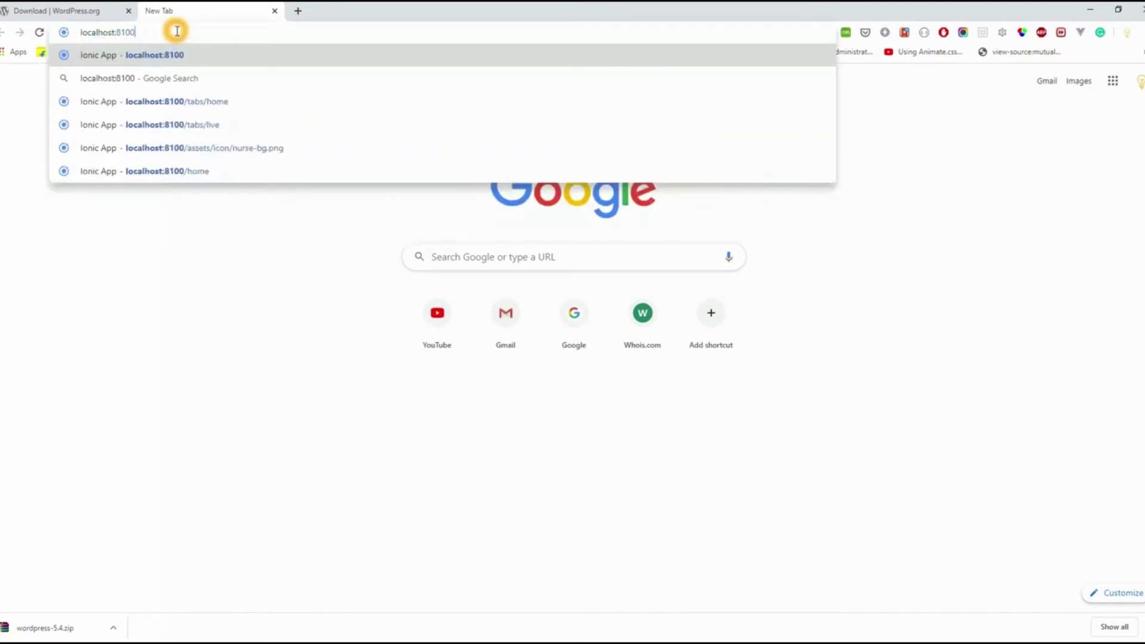
key("BackSpace")
key("BackSpace")
key("Return")
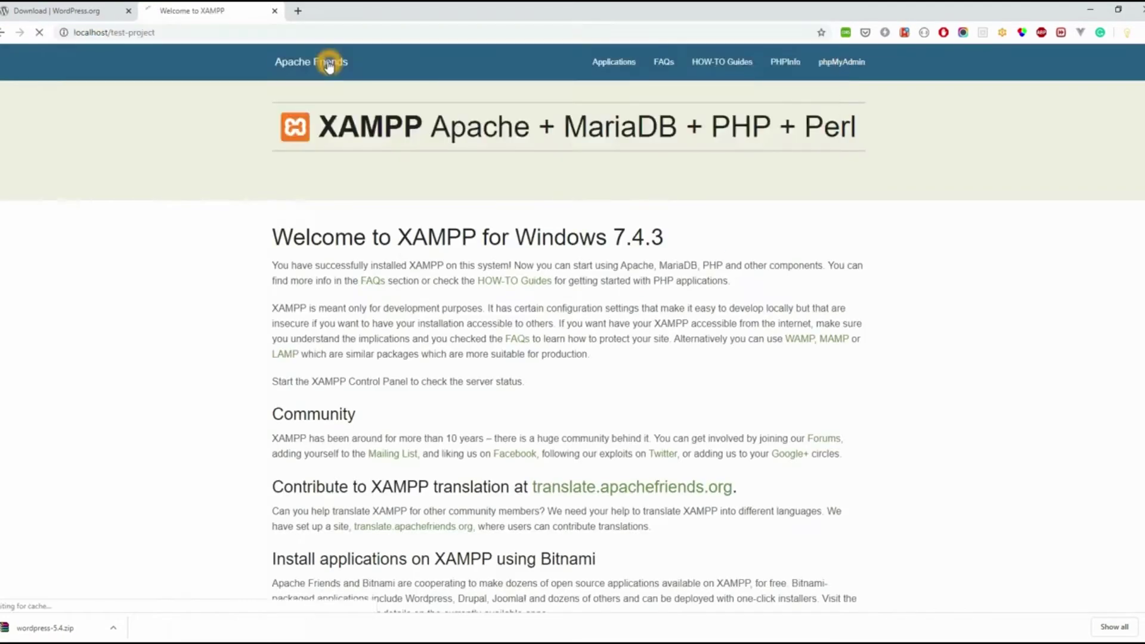
key("ctrl+l")
type("localhost/test-project")
key("Return")
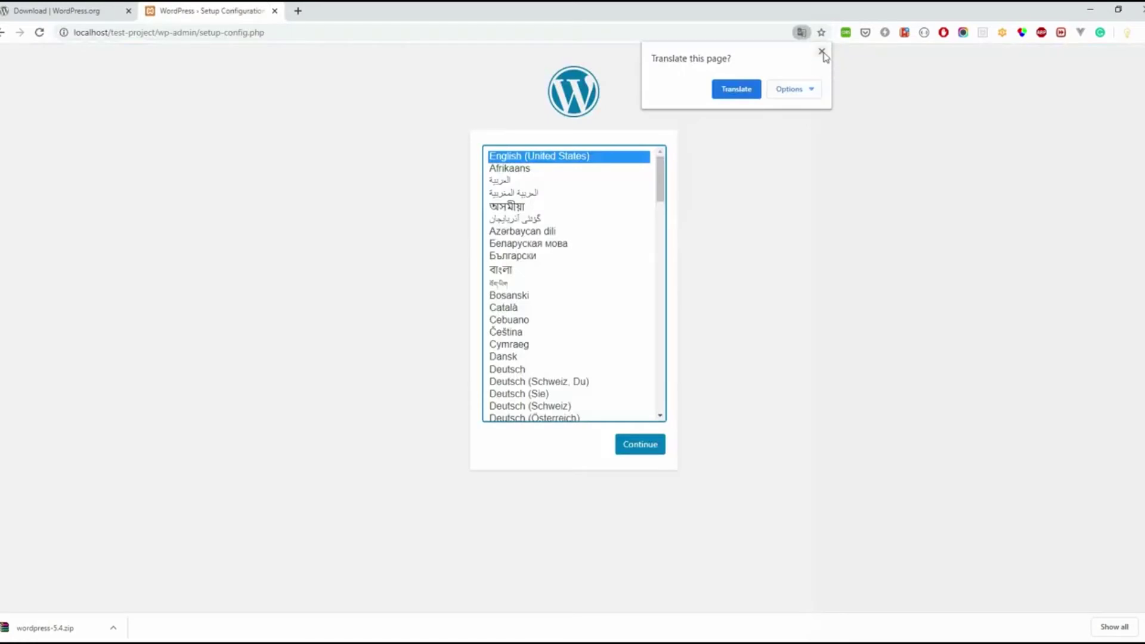
left_click(824, 53)
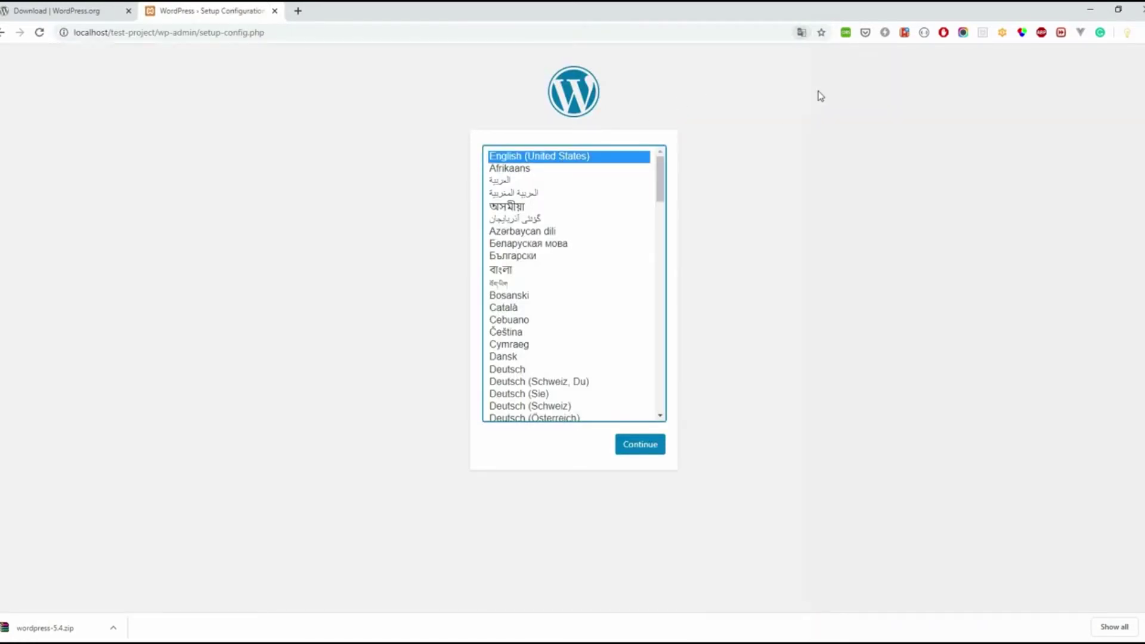
key("Return")
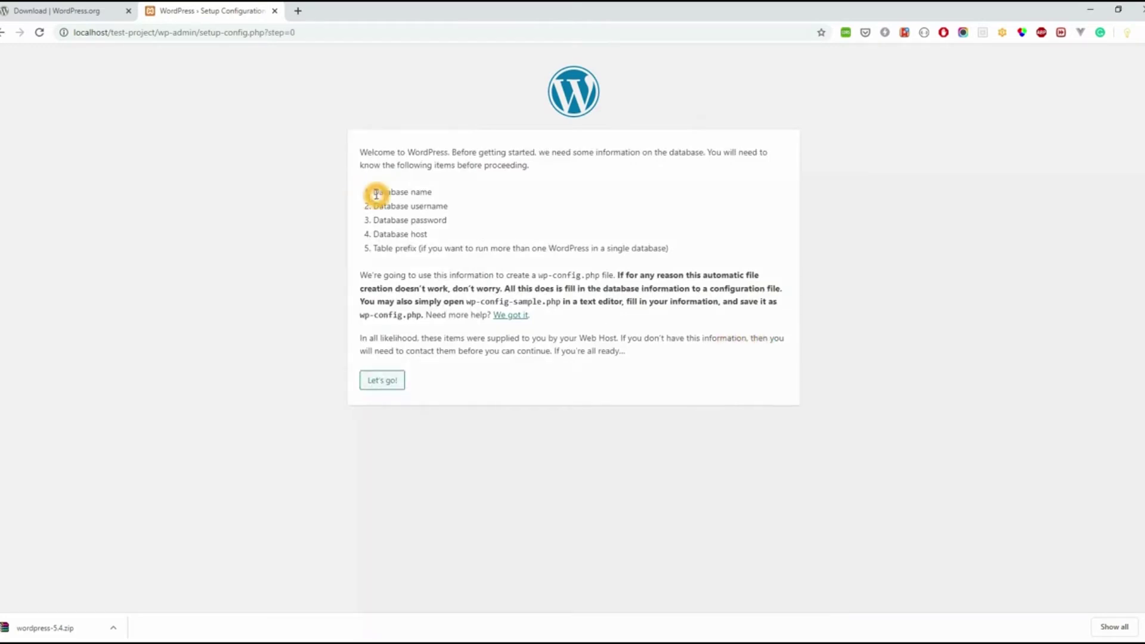
Step: Highlight the required database name, username and password items on the welcome page
left_click_drag(373, 192, 468, 201)
left_click(485, 201)
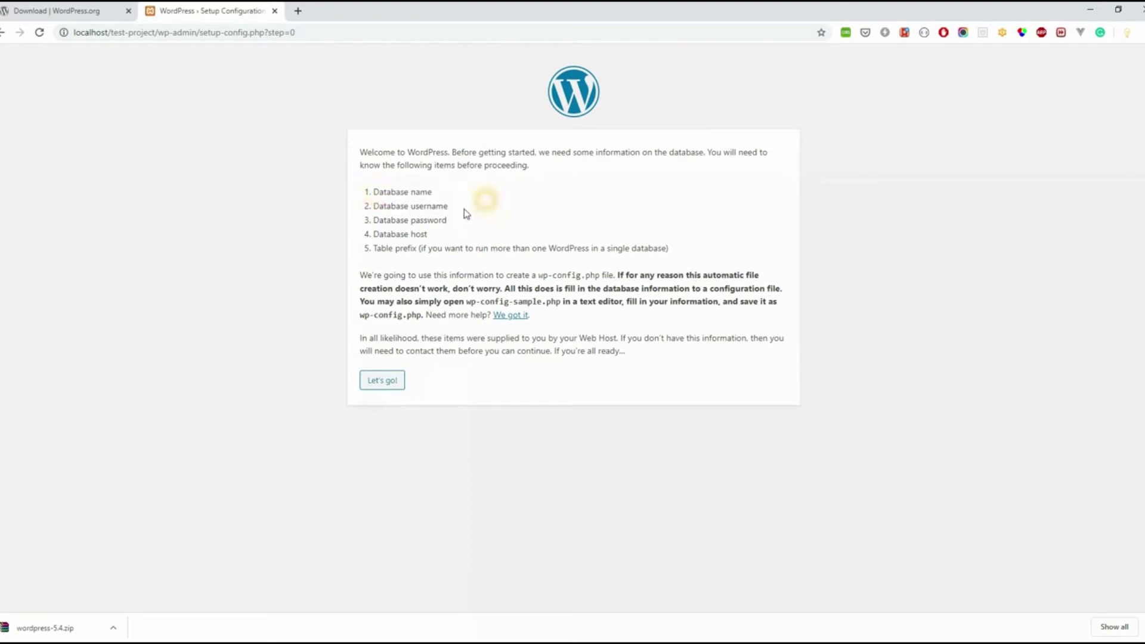
left_click_drag(384, 206, 471, 223)
left_click(399, 221)
Step: Open localhost/phpmyadmin and create the test_db database with utf8_unicode_ci collation
key("ctrl+t")
type("localhost/phpmy")
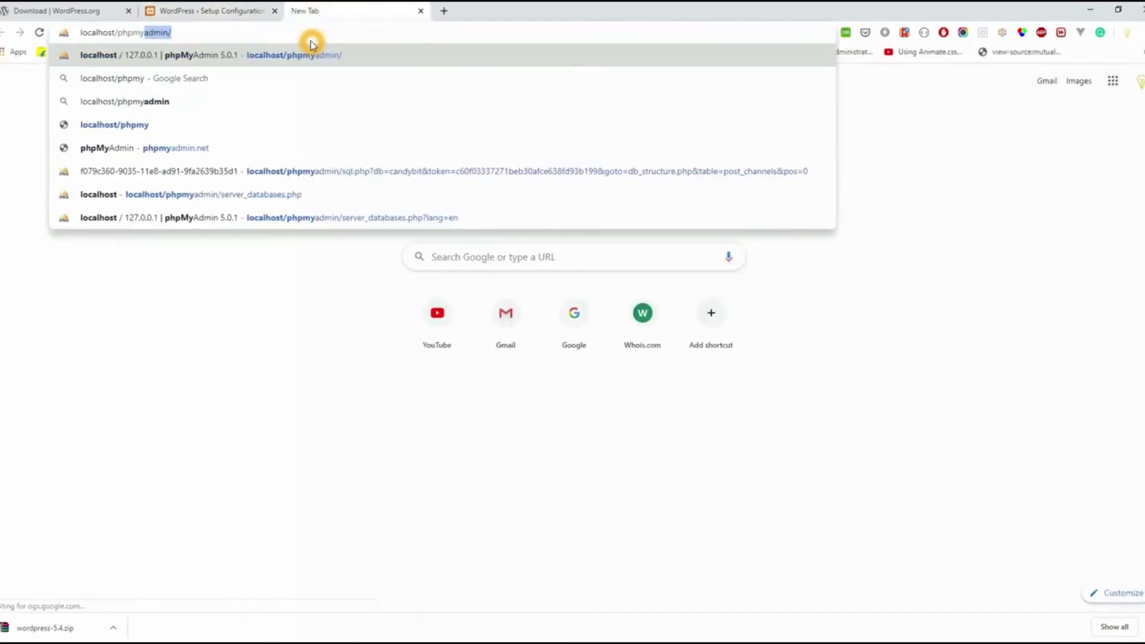
key("Return")
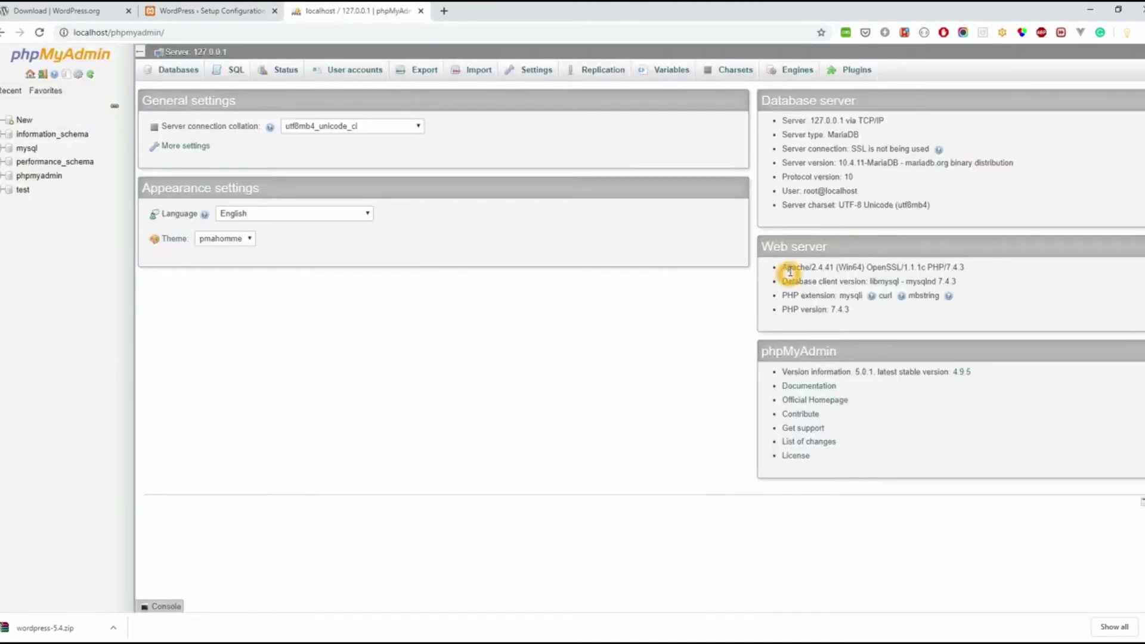
left_click(177, 154)
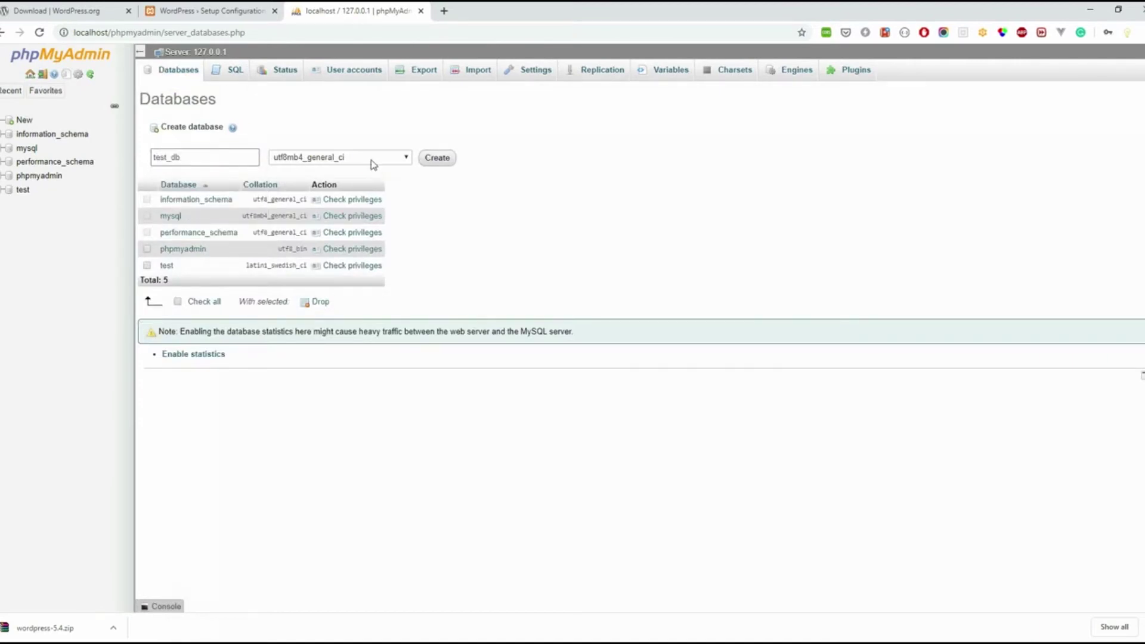
left_click(439, 156)
left_click(308, 152)
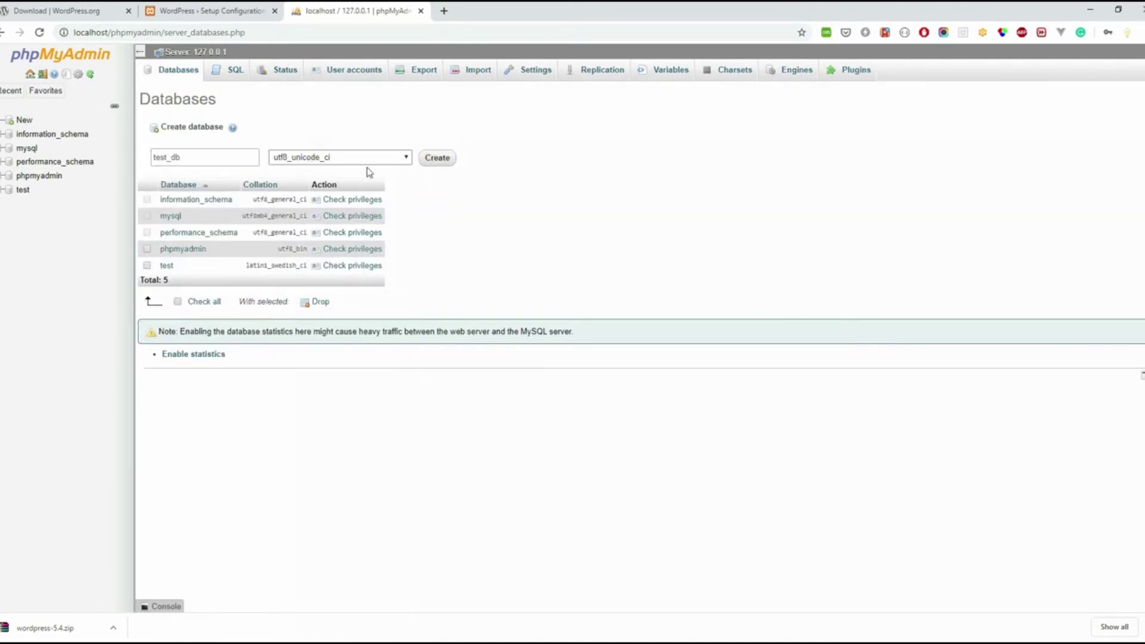
left_click(441, 166)
left_click(673, 366)
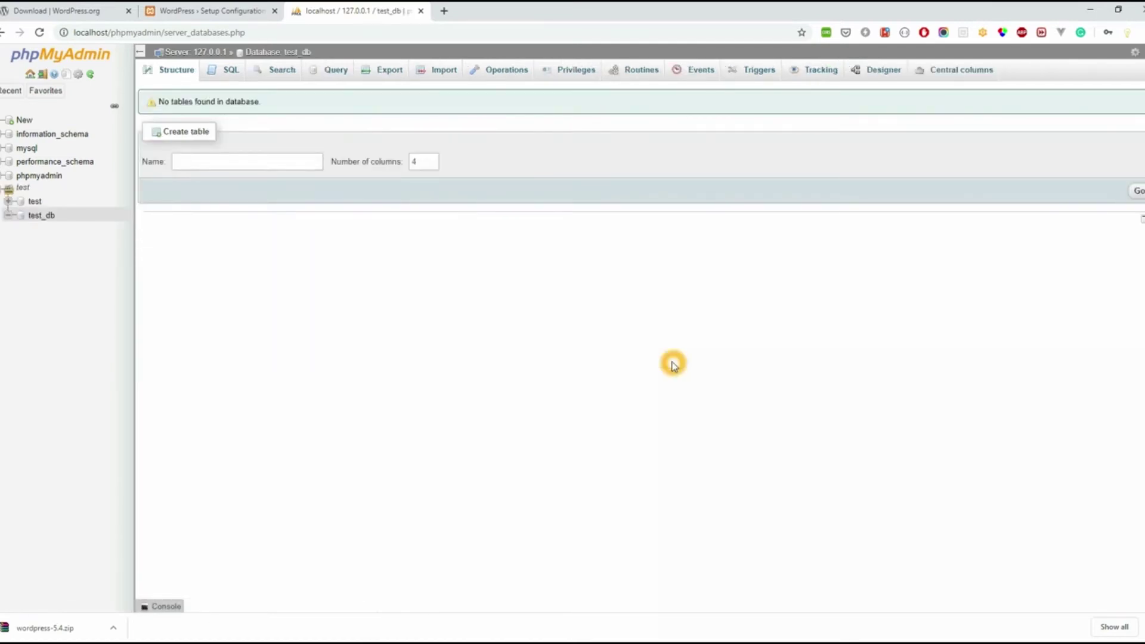
Step: Open test_db and view its Privileges tab, showing root with ALL PRIVILEGES
left_click(42, 218)
left_click(567, 75)
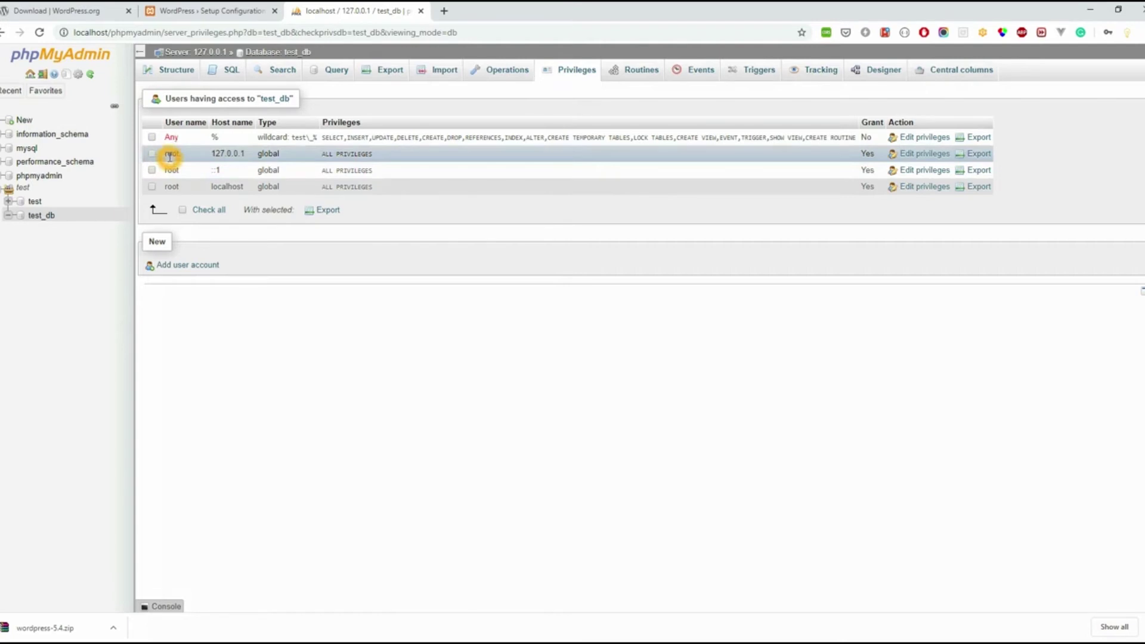
Step: Submit database test_db, user root, empty password on localhost, then run the installation
left_click(210, 12)
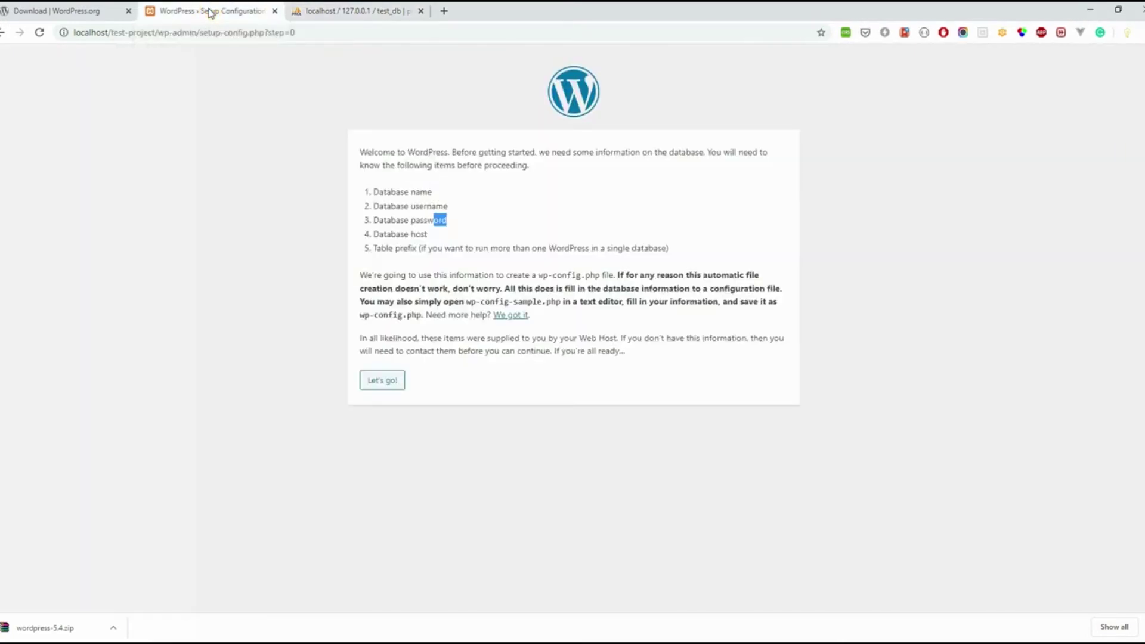
left_click(382, 380)
left_click(482, 188)
type("test_db")
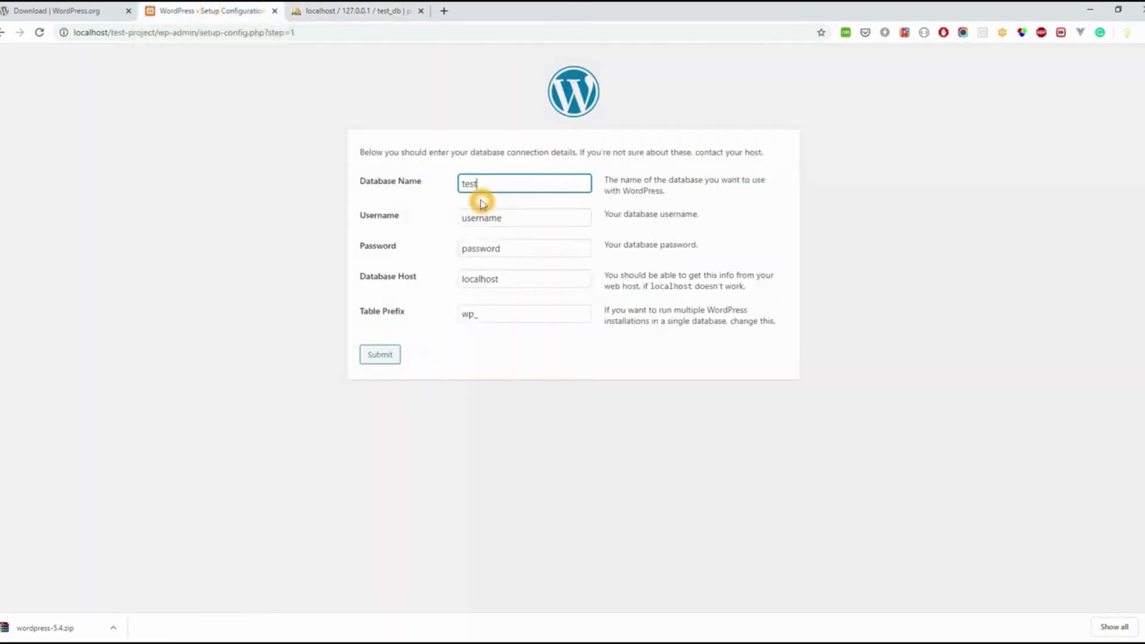
double_click(480, 218)
type("root")
double_click(480, 248)
key("BackSpace")
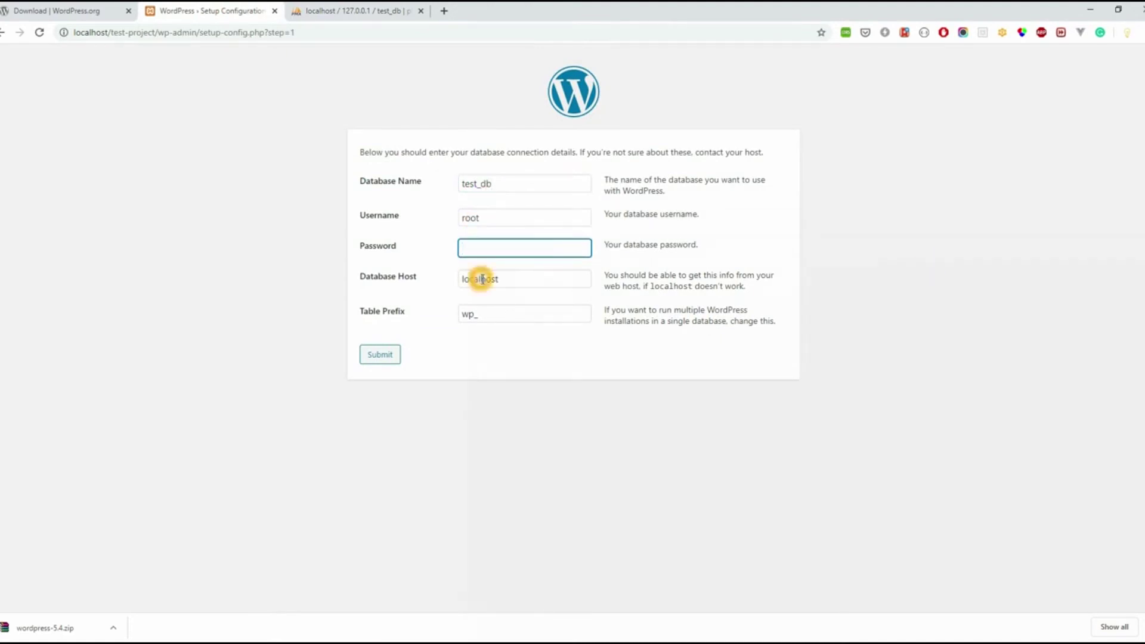
left_click(529, 278)
left_click(465, 313)
key("Return")
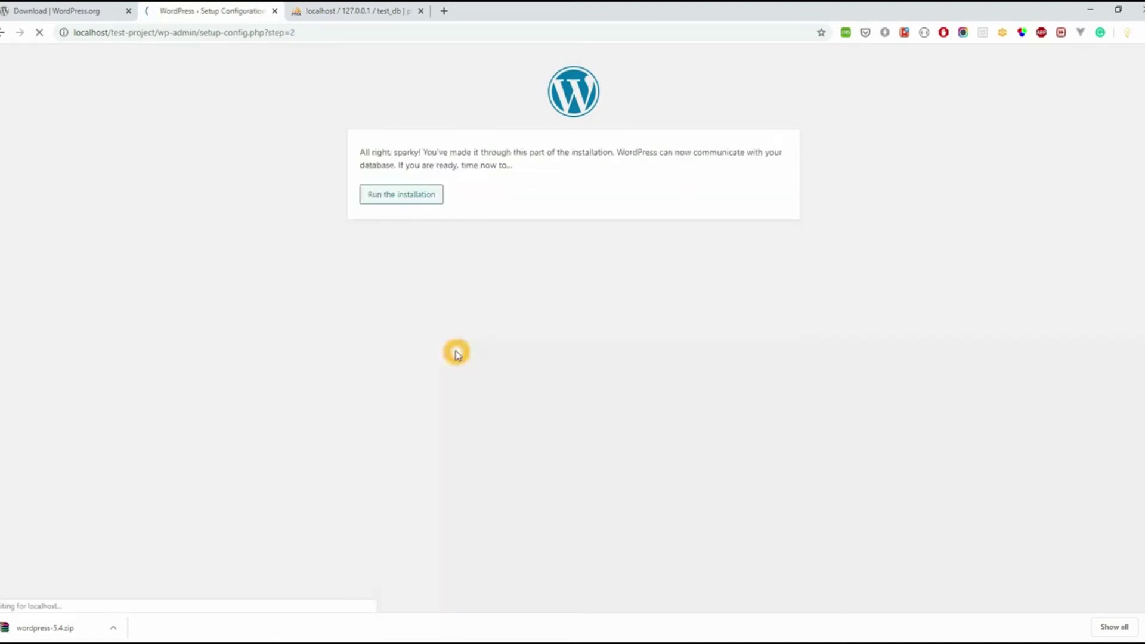
left_click(421, 201)
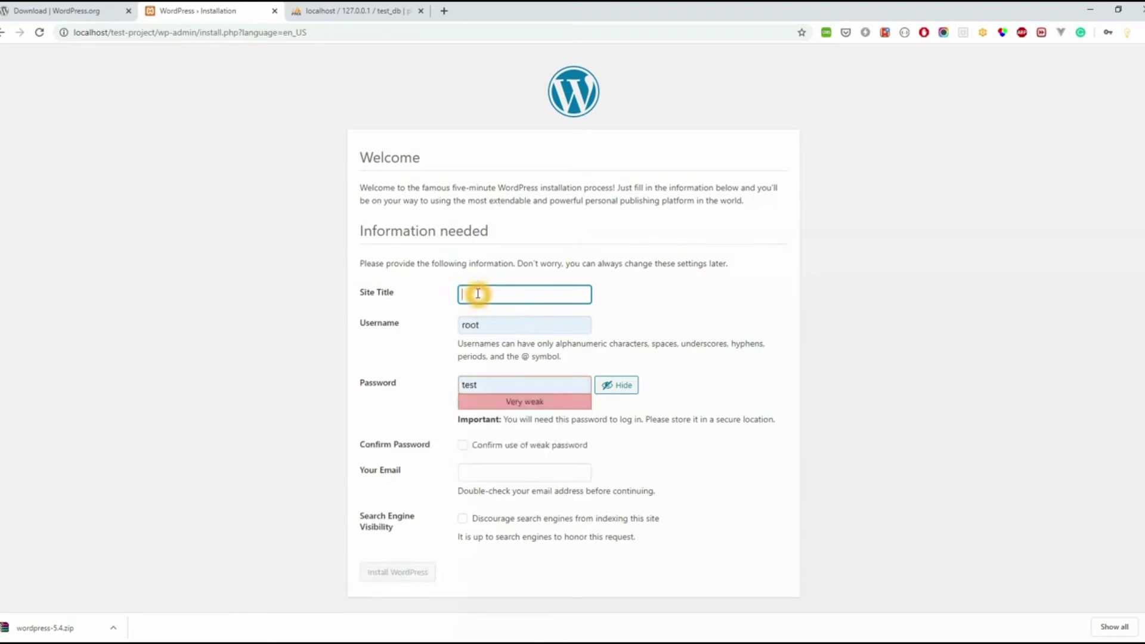
Step: Install 'Blog website' as user admin with a weak password, e-mail, search engines discouraged
left_click(449, 329)
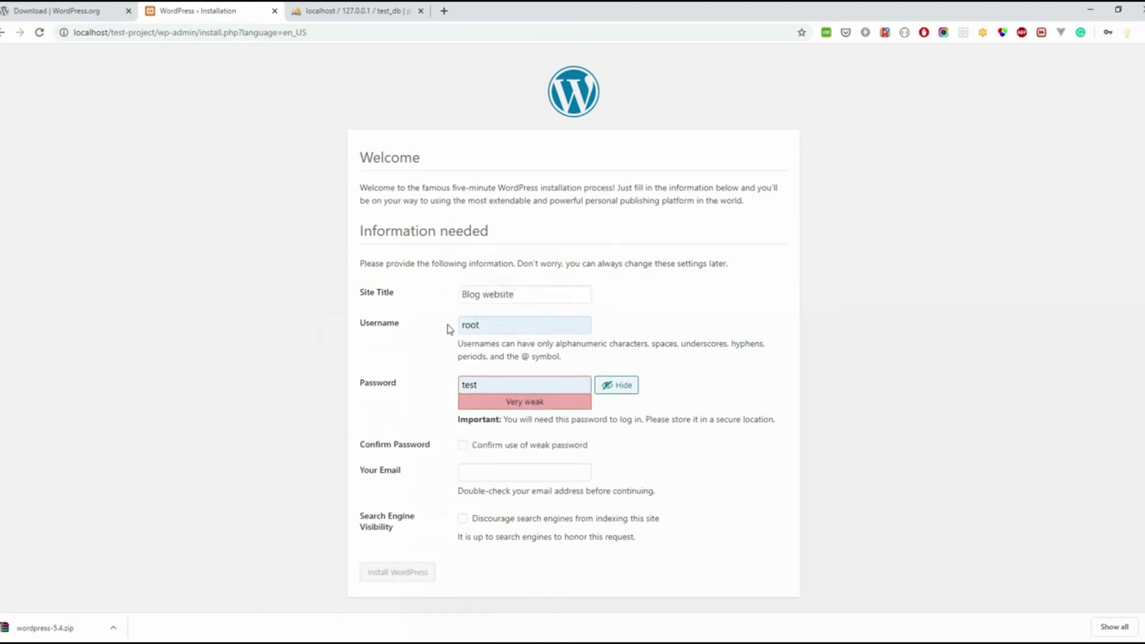
double_click(516, 327)
type("admin")
key("Tab")
type("password")
key("Tab")
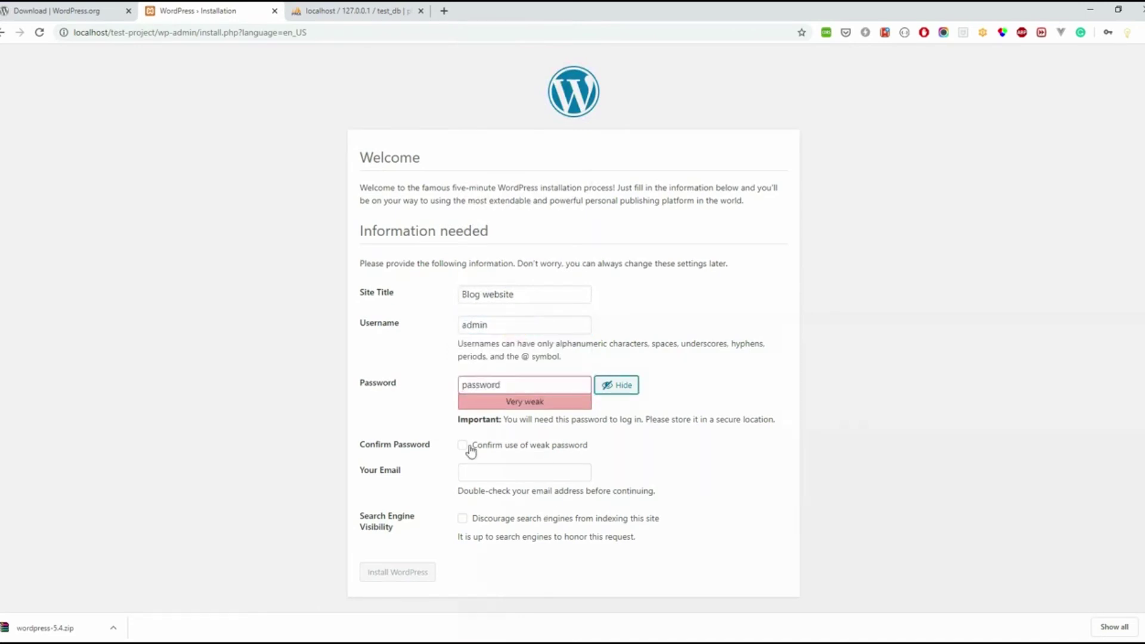
left_click(471, 448)
key("Tab")
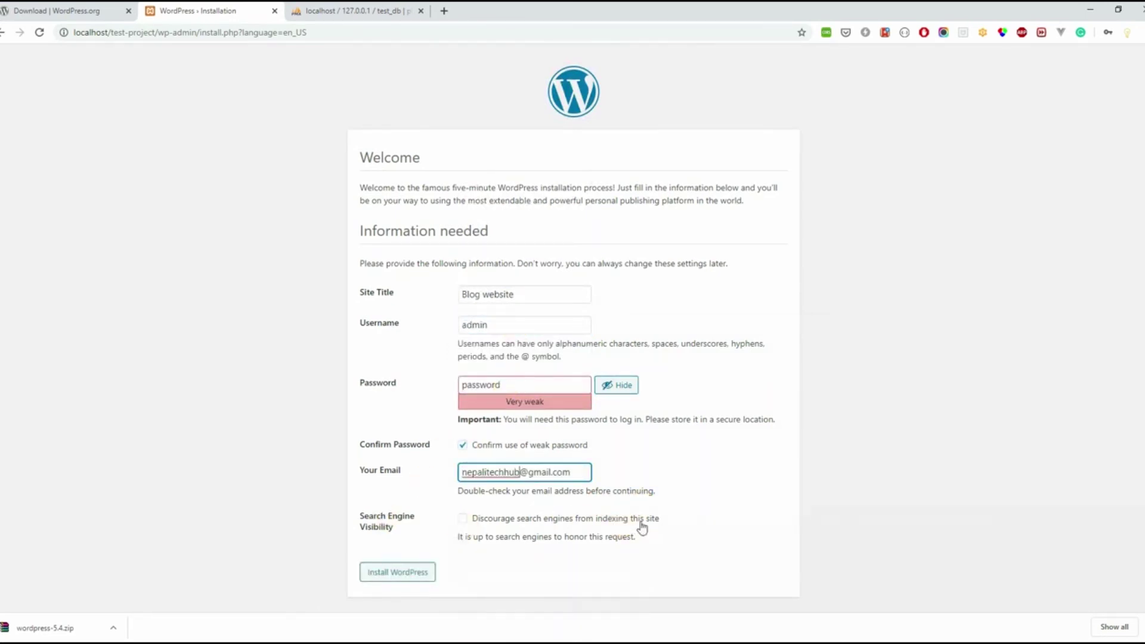
left_click(642, 527)
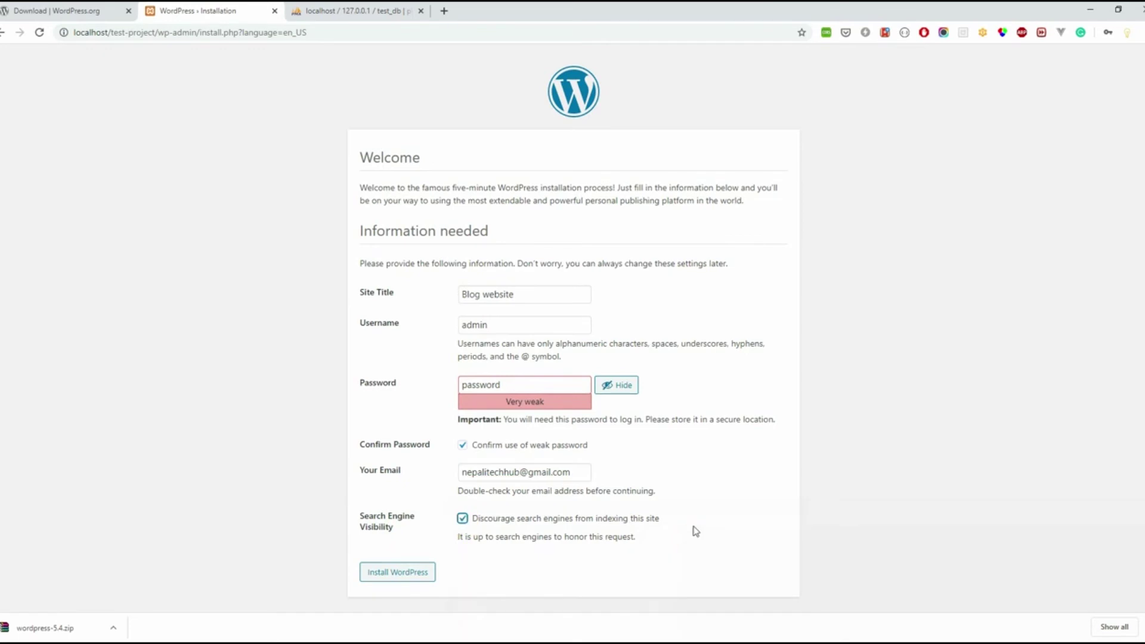
left_click(403, 576)
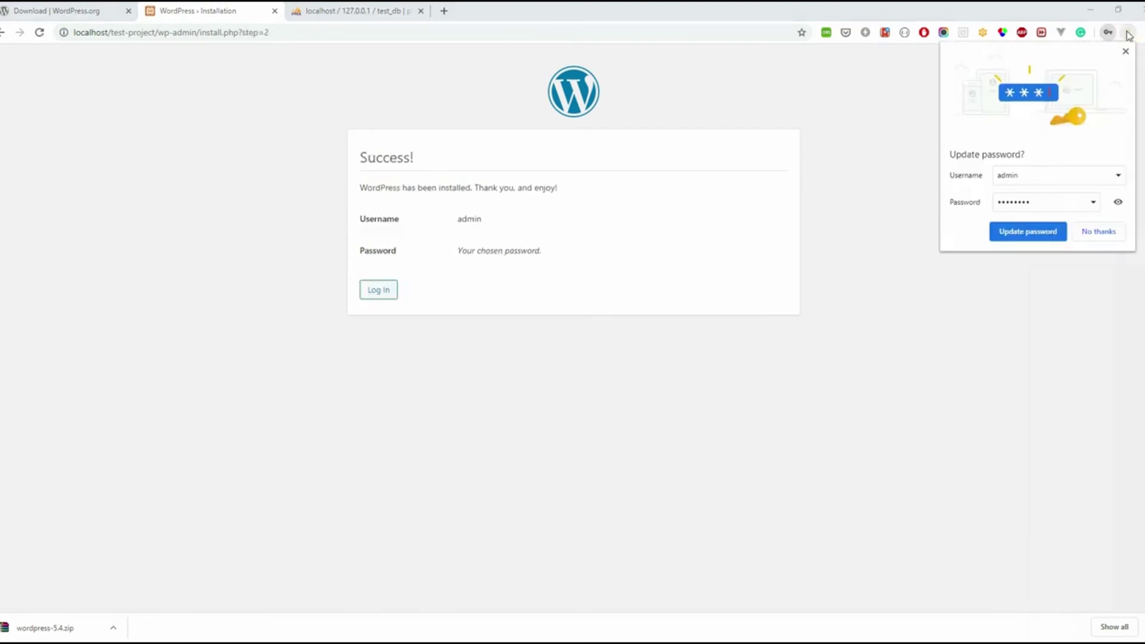
Step: Log in to the Blog website dashboard with the admin account password
left_click(1125, 51)
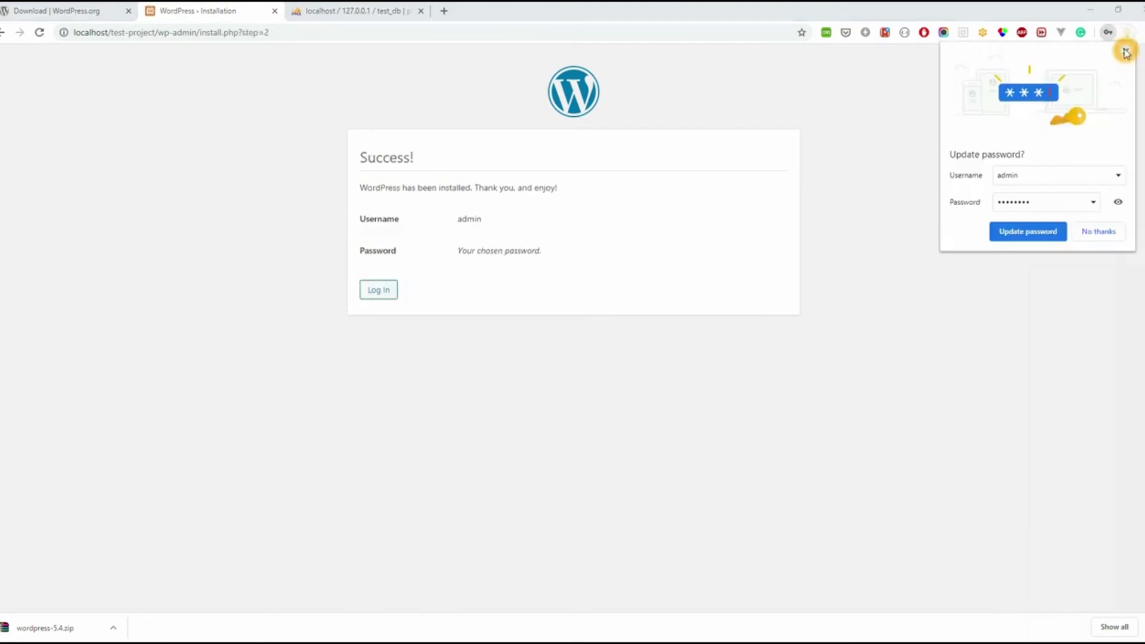
left_click(378, 289)
type("123")
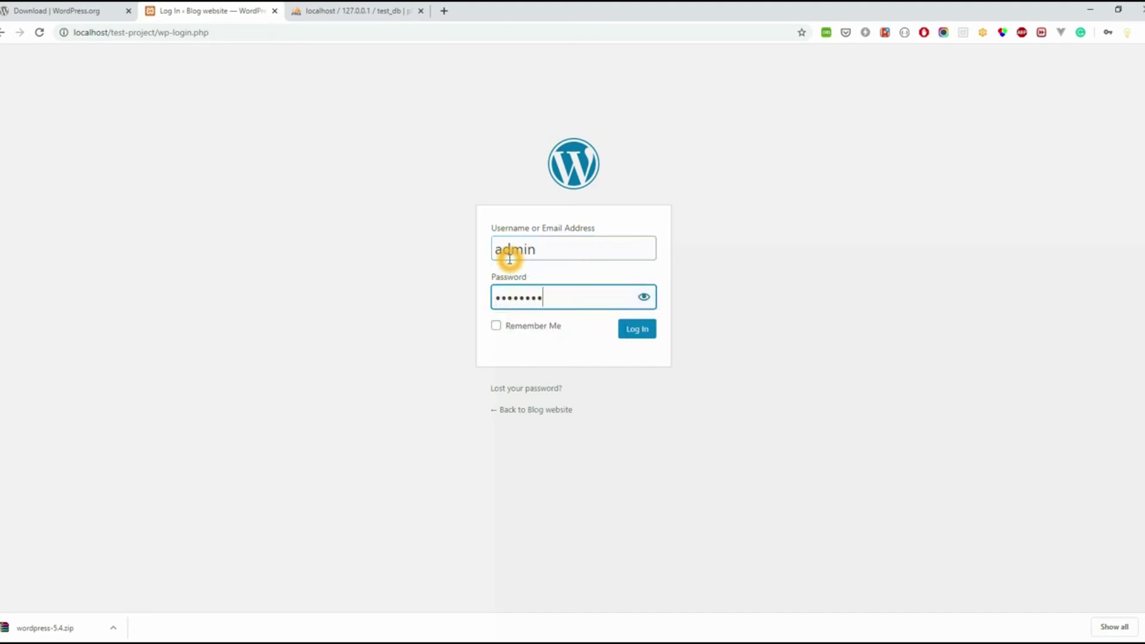
left_click(647, 332)
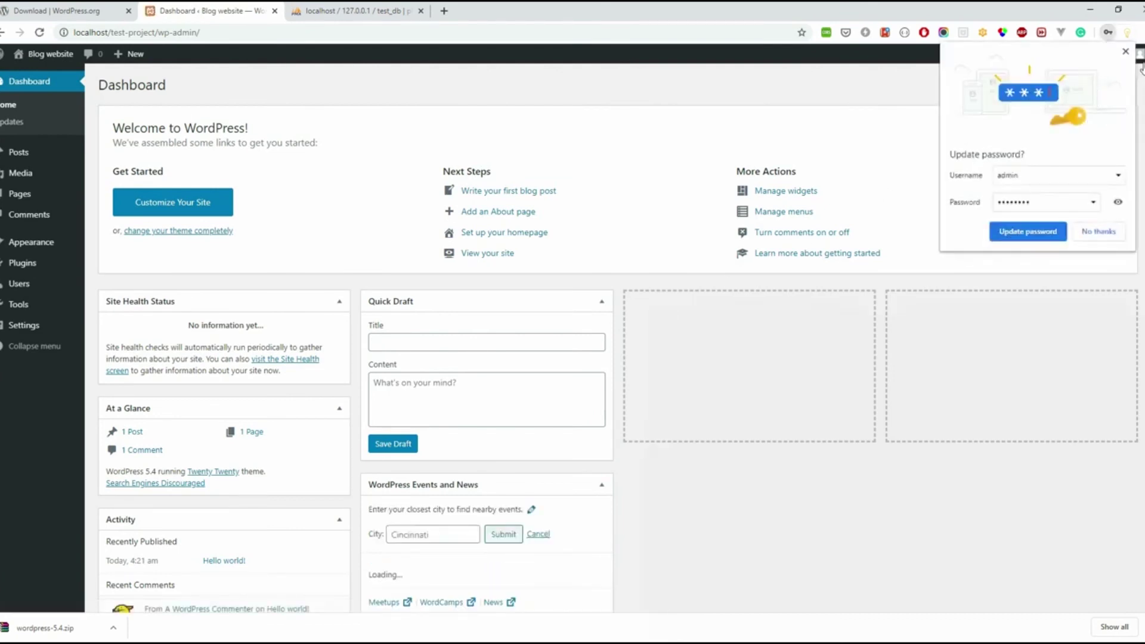
left_click(1126, 51)
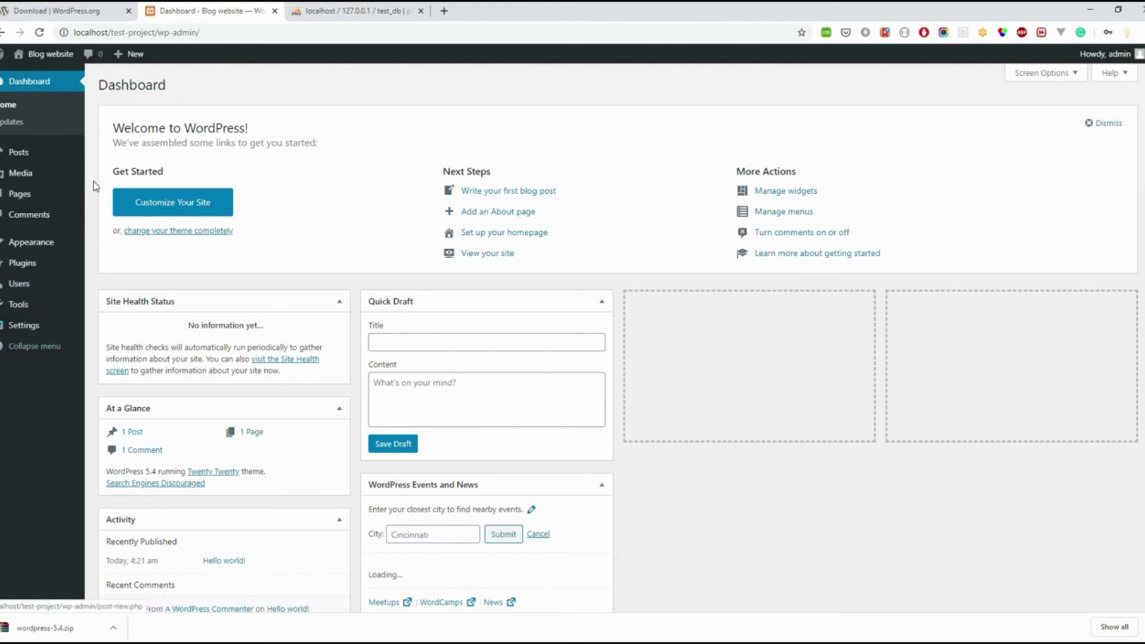
mouse_move(38, 56)
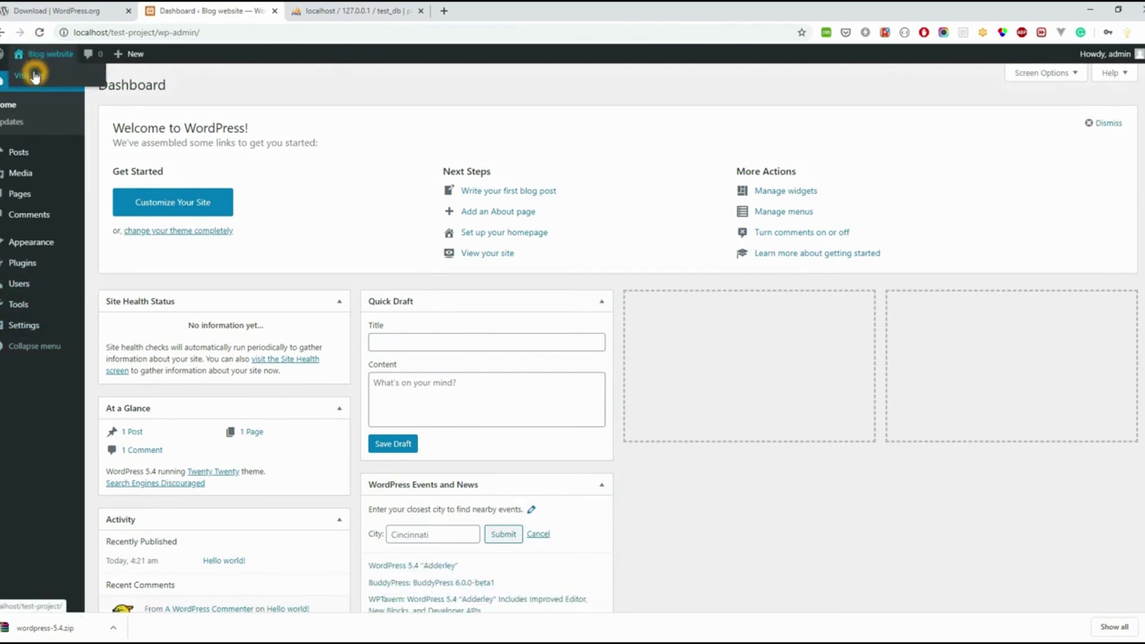
Step: Open the Blog website front page in a new tab and look over its 'Hello world!' post
middle_click(34, 80)
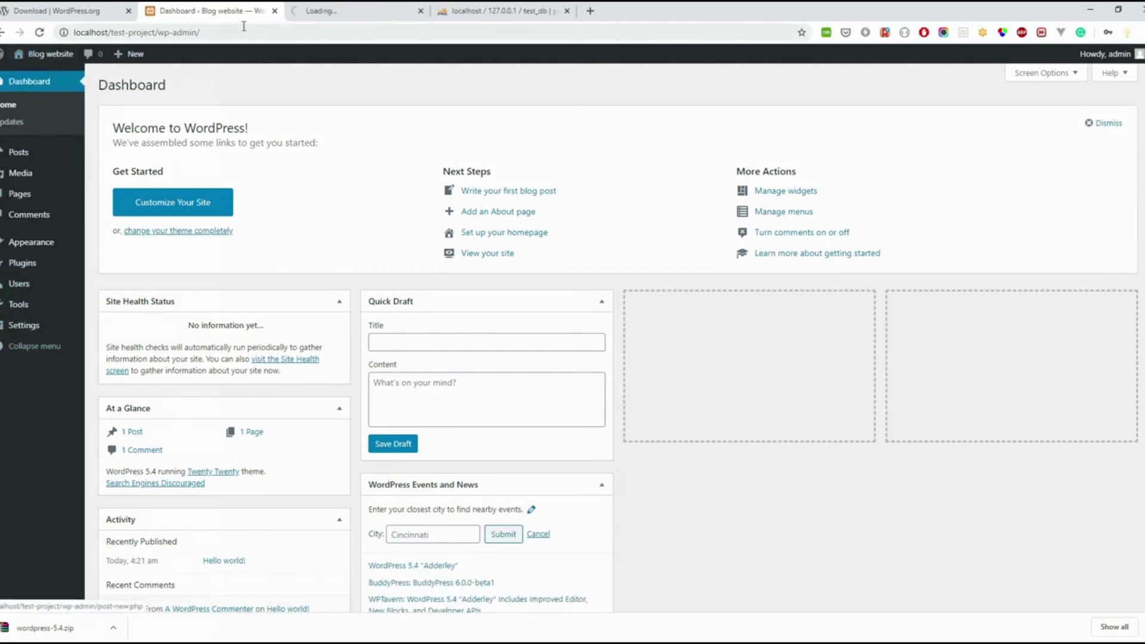
left_click(329, 11)
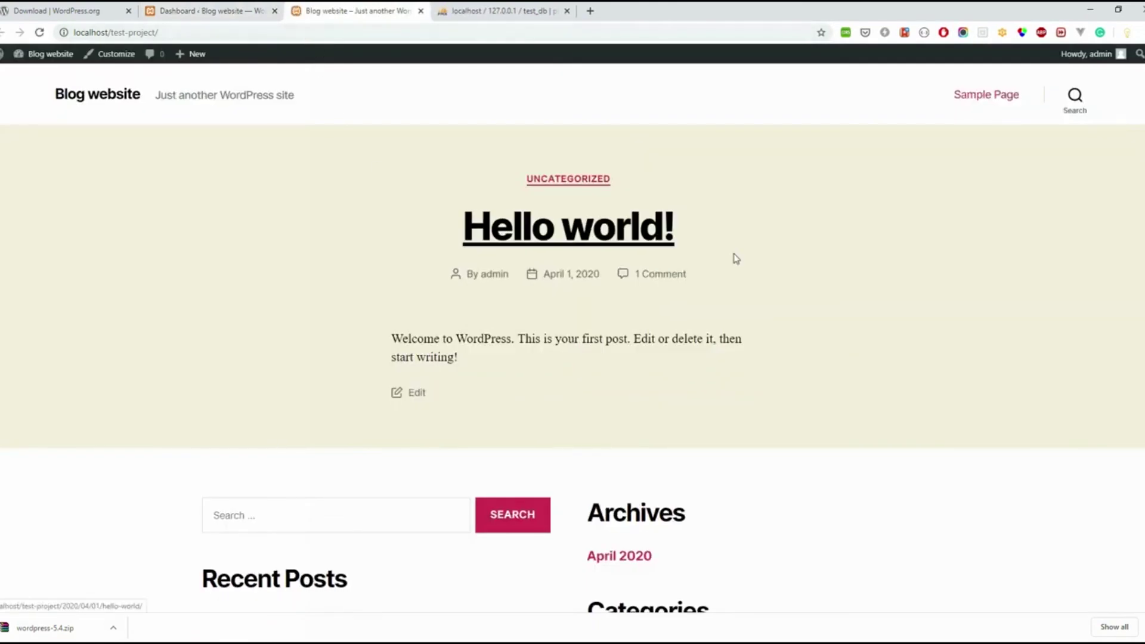
scroll(745, 272, "down", 5)
scroll(763, 334, "up", 5)
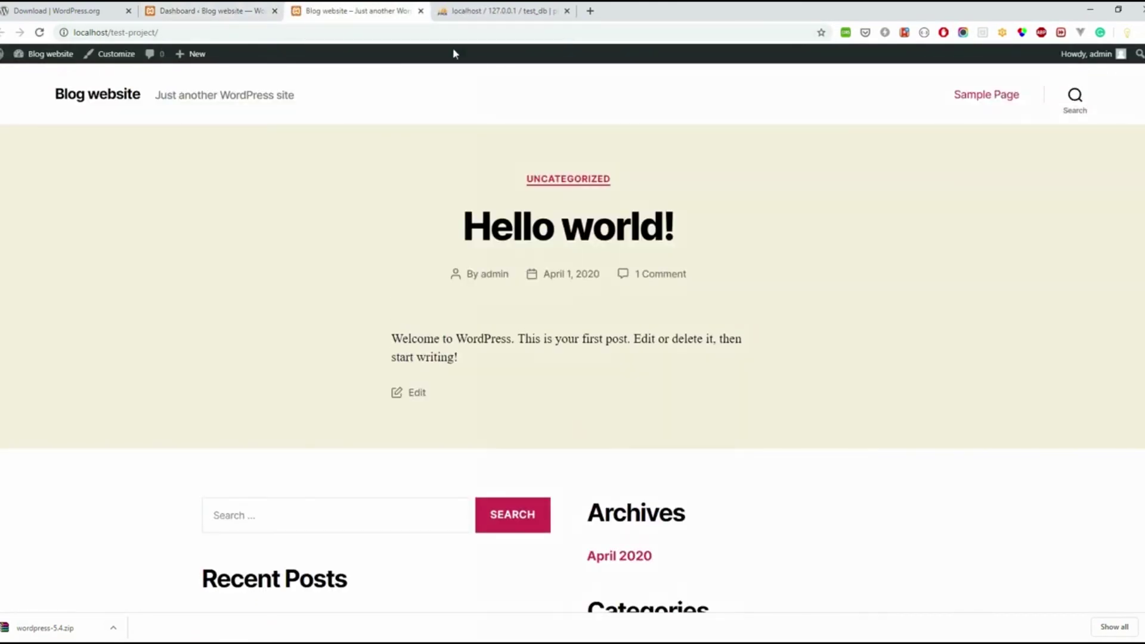
left_click(241, 10)
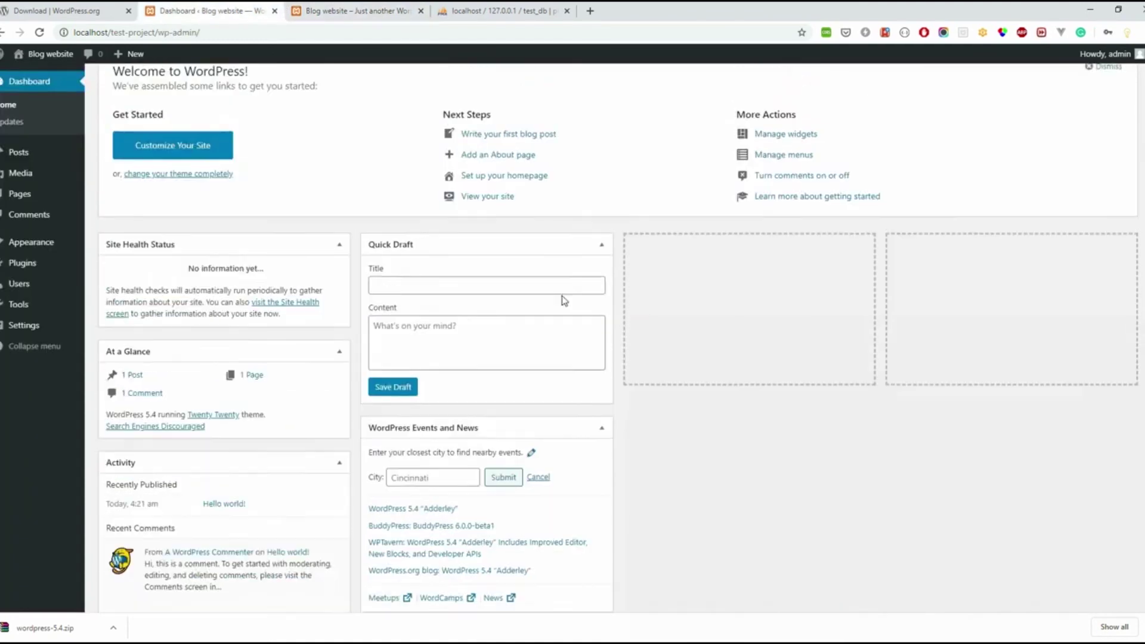
scroll(564, 300, "up", 1)
left_click(332, 8)
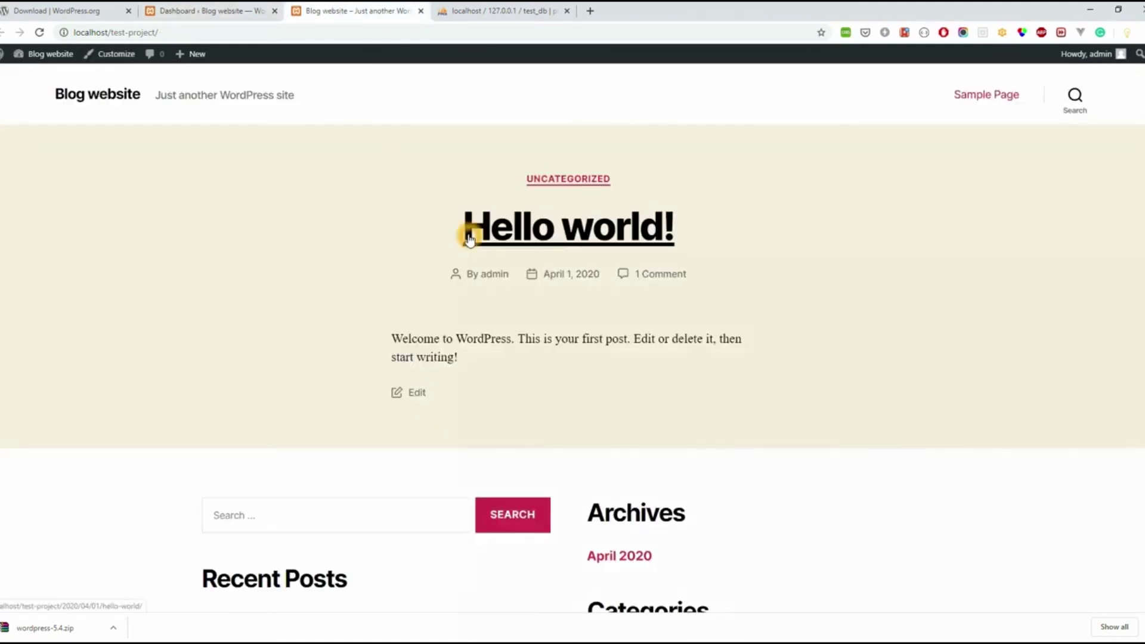